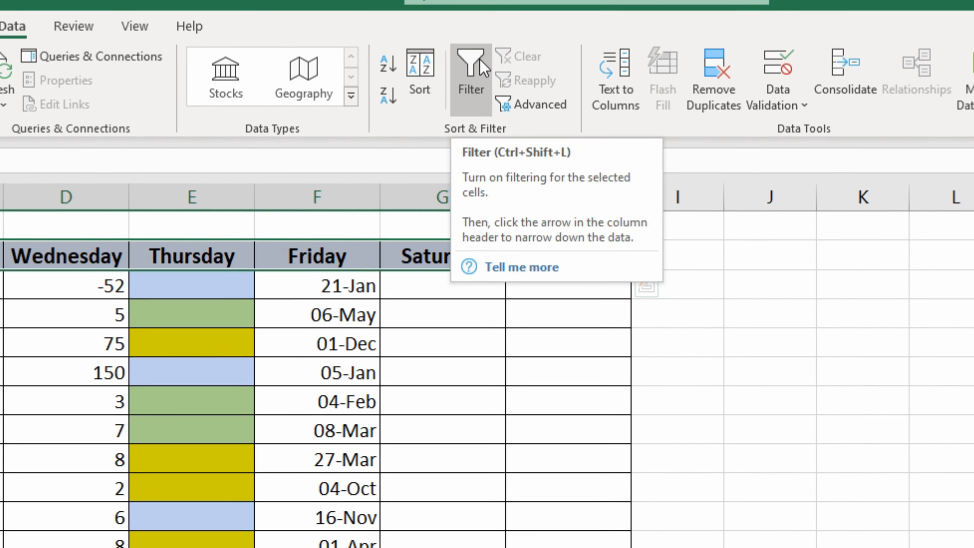
Step: Turn on filtering for the header row B2:H2 and view the Monday column's filter options
left_click(482, 63)
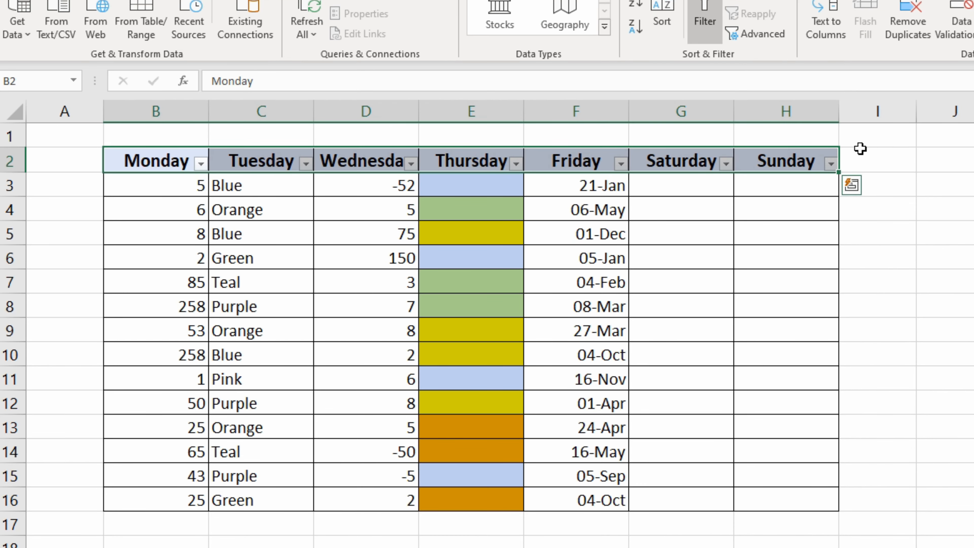
left_click(187, 158)
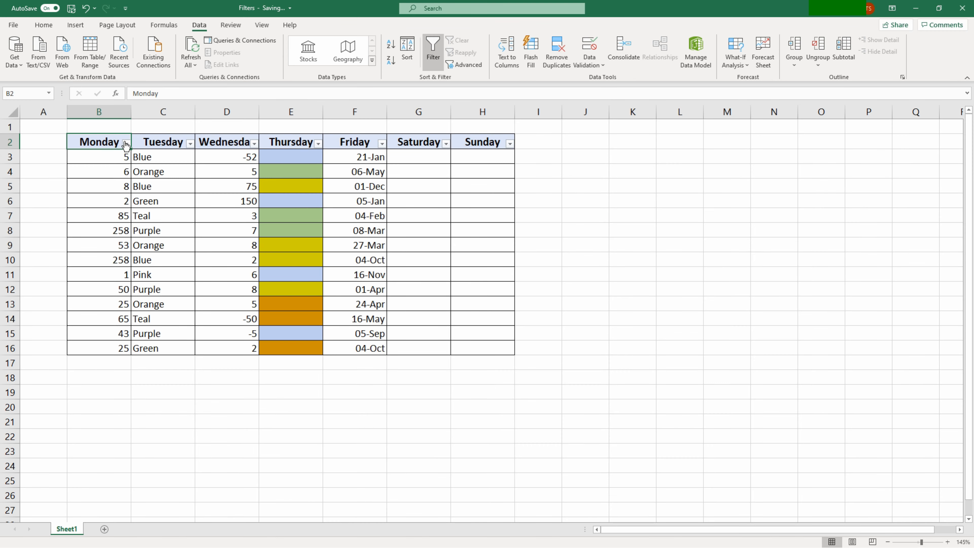
left_click(201, 163)
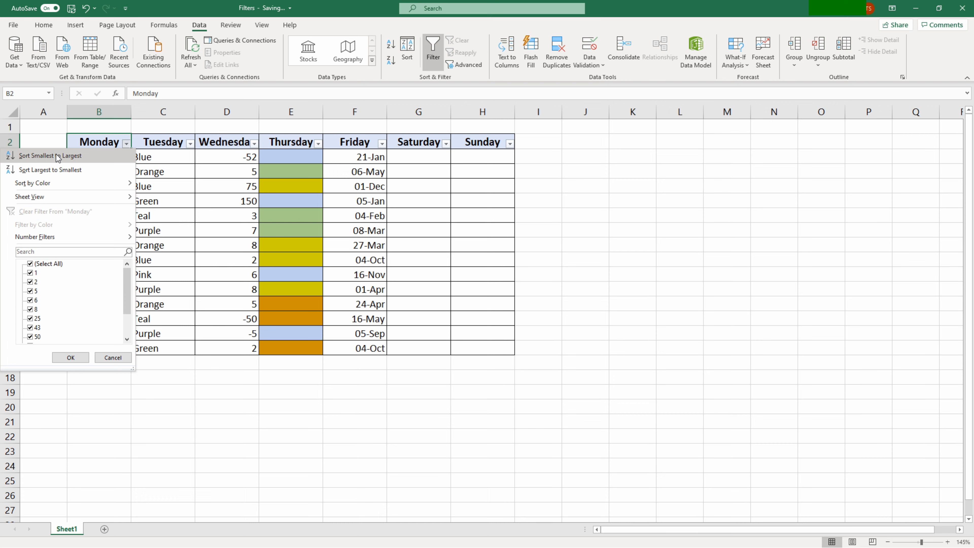
key("Escape")
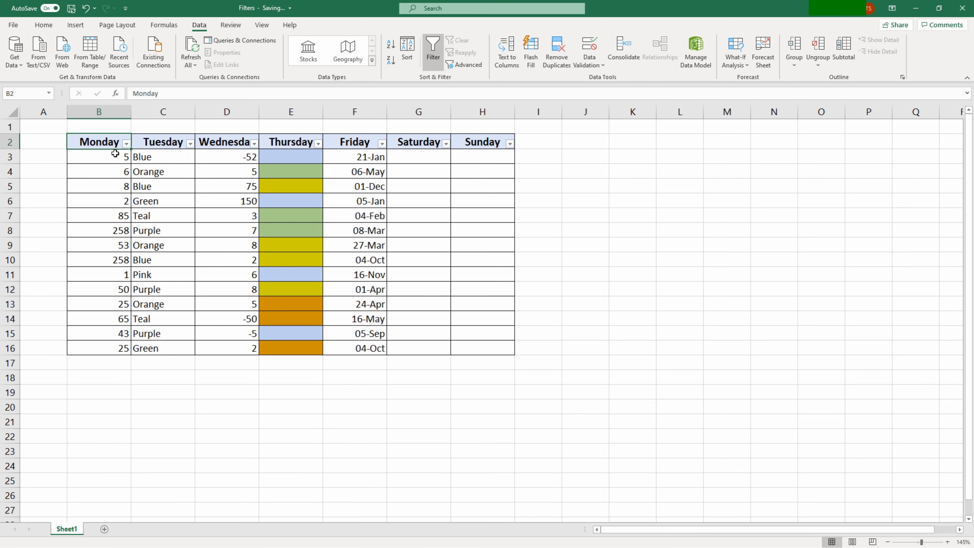
Step: Fill the table row containing Pink, B11:H11, with the standard purple color
left_click(101, 273)
key("alt+h")
key("h")
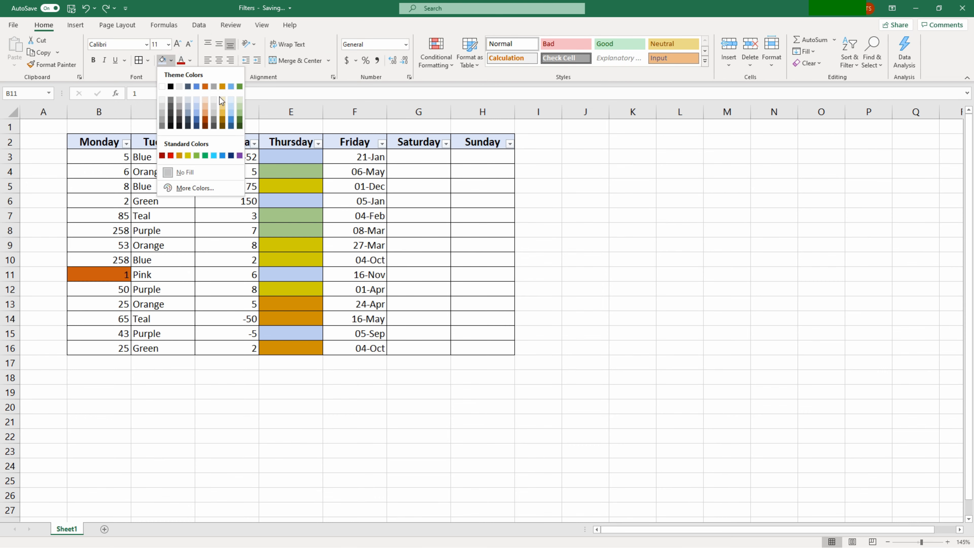
left_click(239, 156)
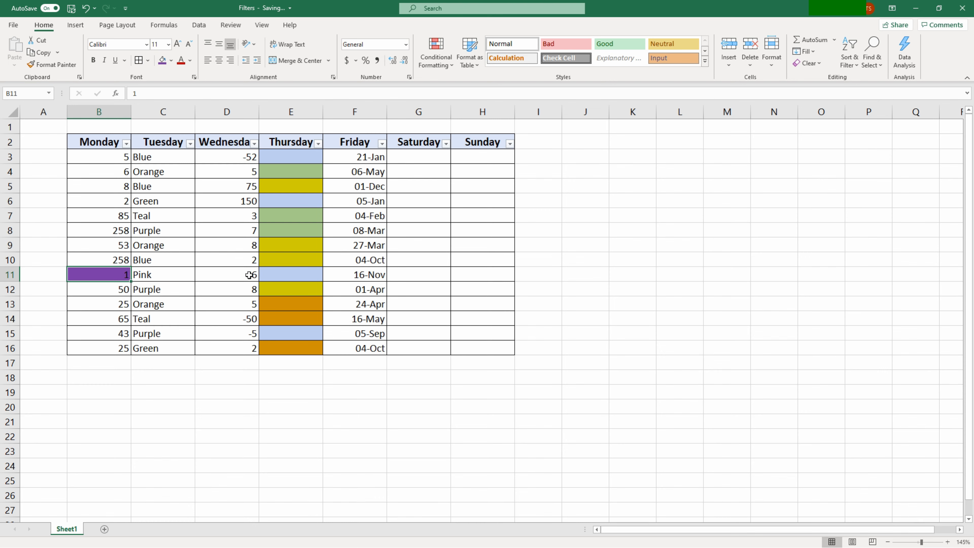
left_click_drag(180, 272, 496, 279)
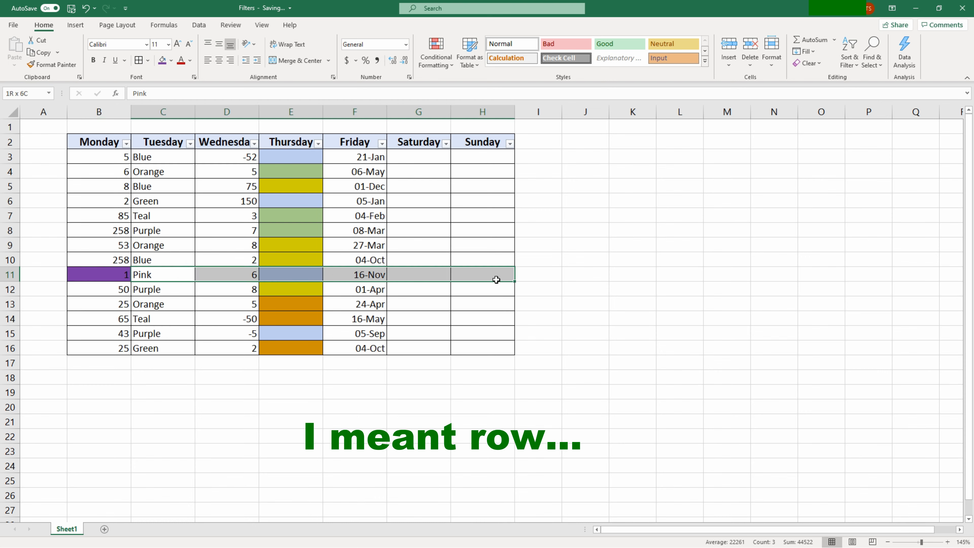
left_click(163, 60)
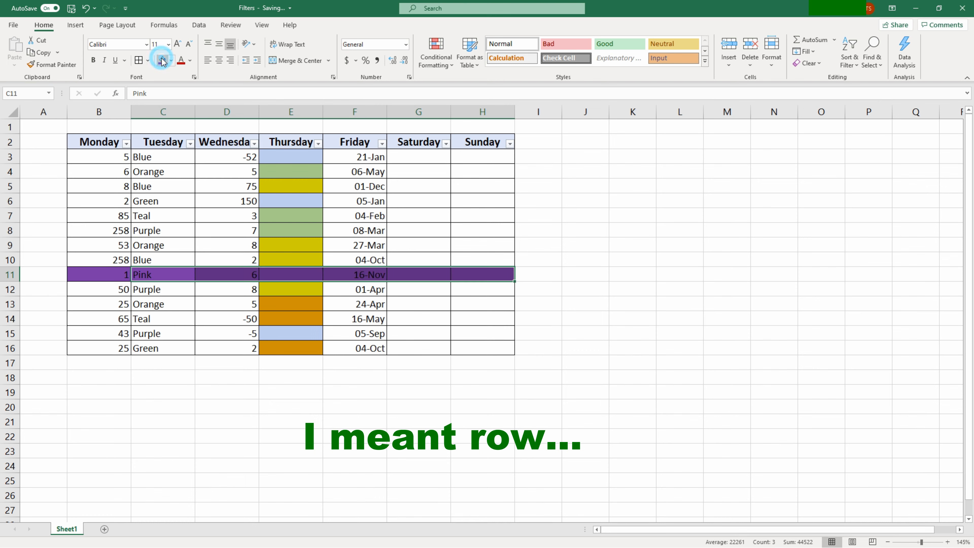
left_click(220, 187)
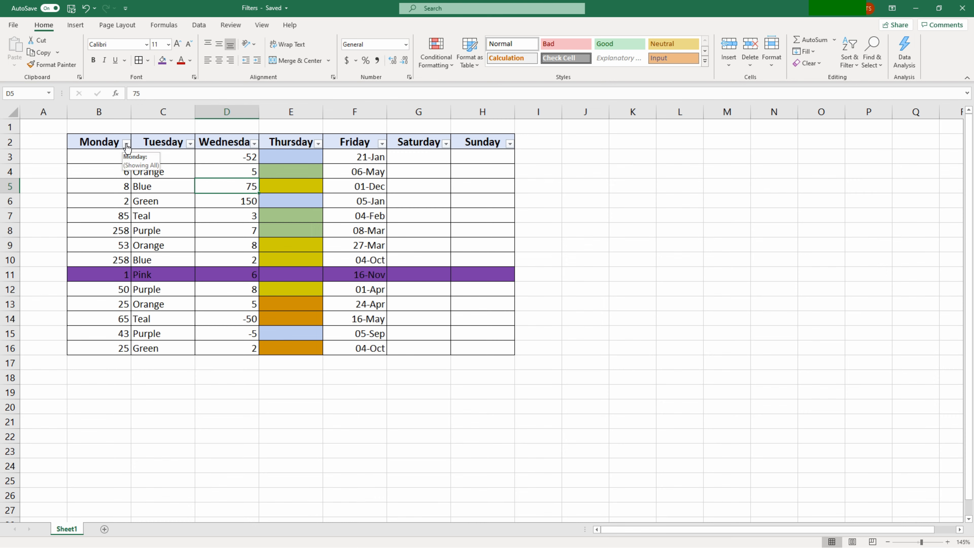
Step: Sort the table by the Monday column smallest to largest, and re-sort it largest to smallest
left_click(126, 145)
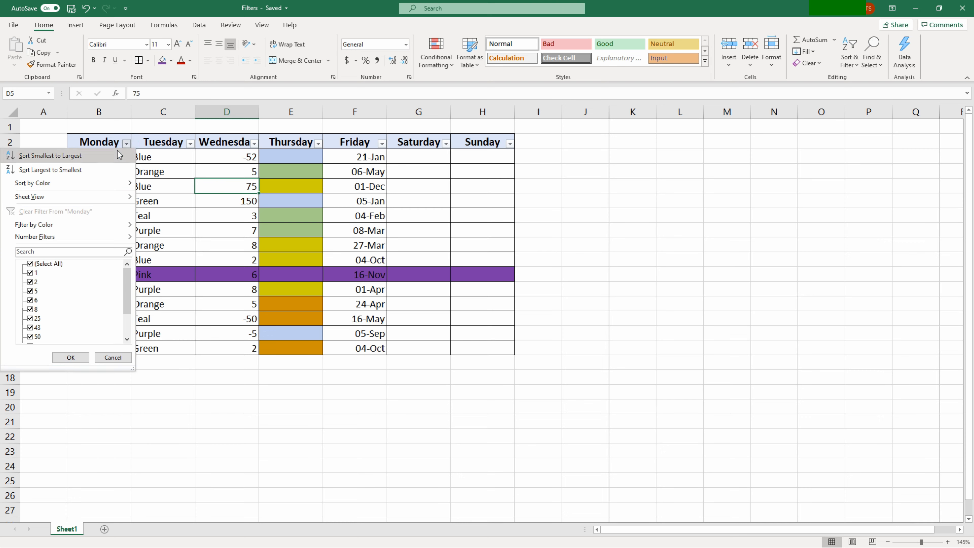
left_click(116, 152)
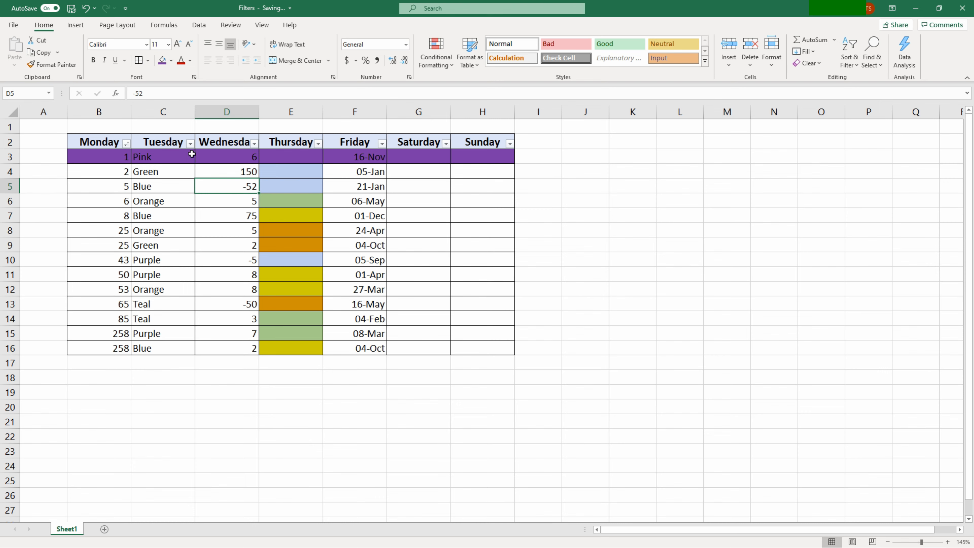
left_click(126, 144)
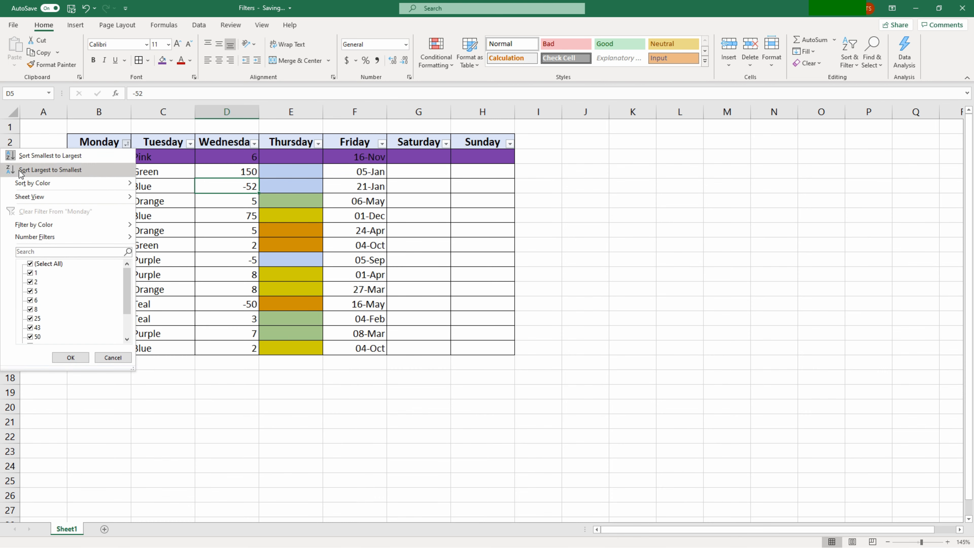
left_click(46, 172)
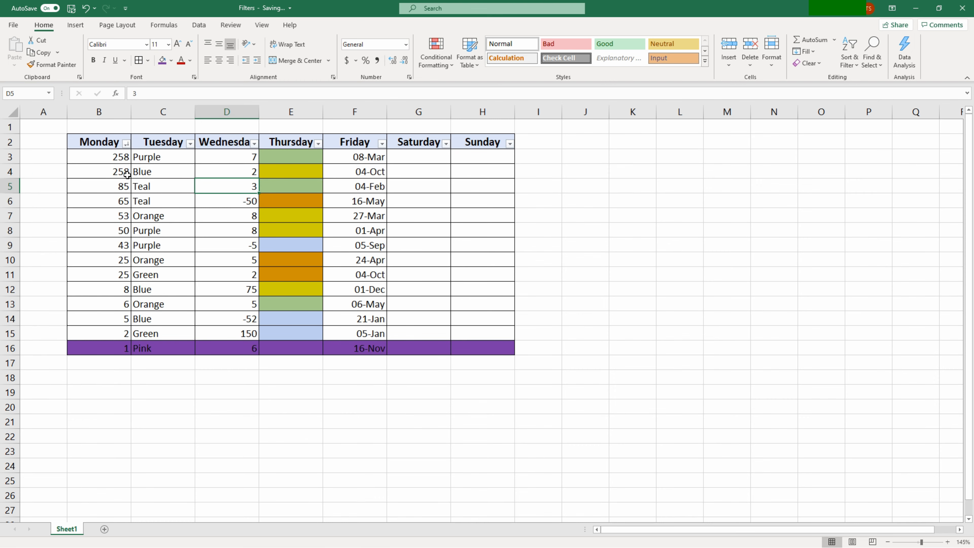
Step: Filter the Tuesday column to show only the Blue entries
left_click(190, 144)
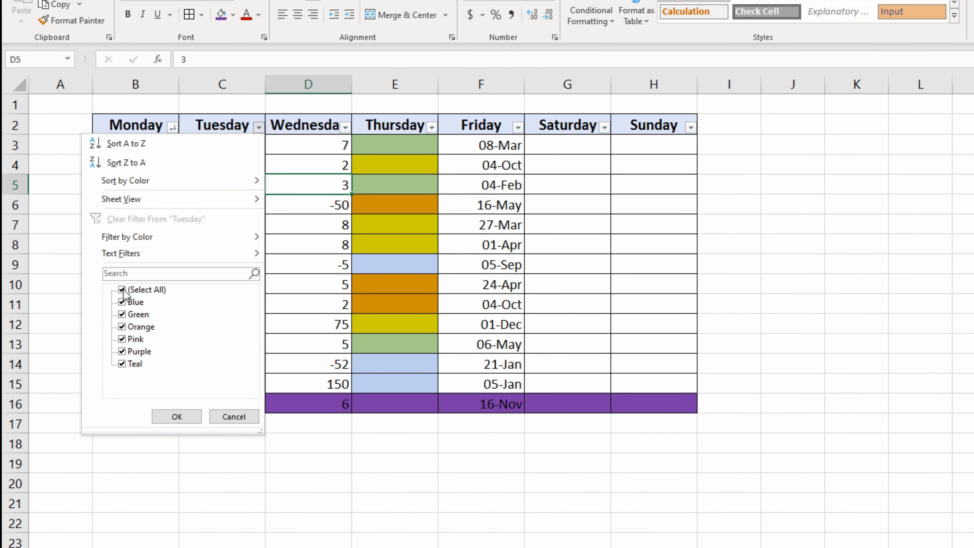
left_click(123, 290)
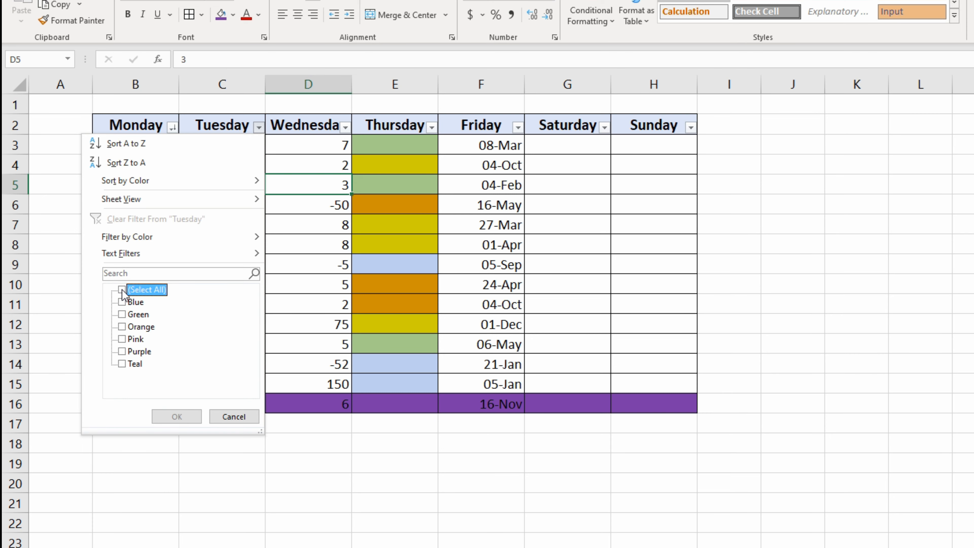
left_click(123, 302)
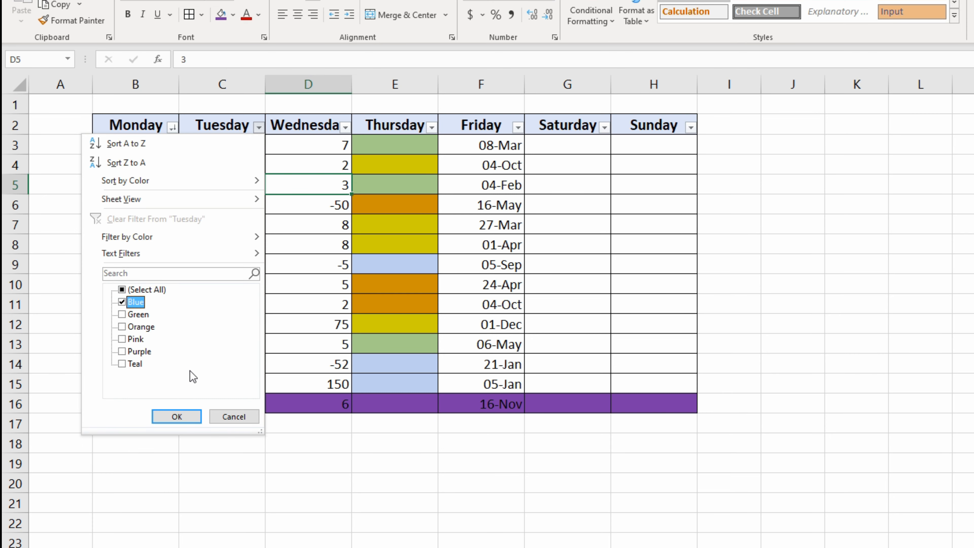
left_click(177, 417)
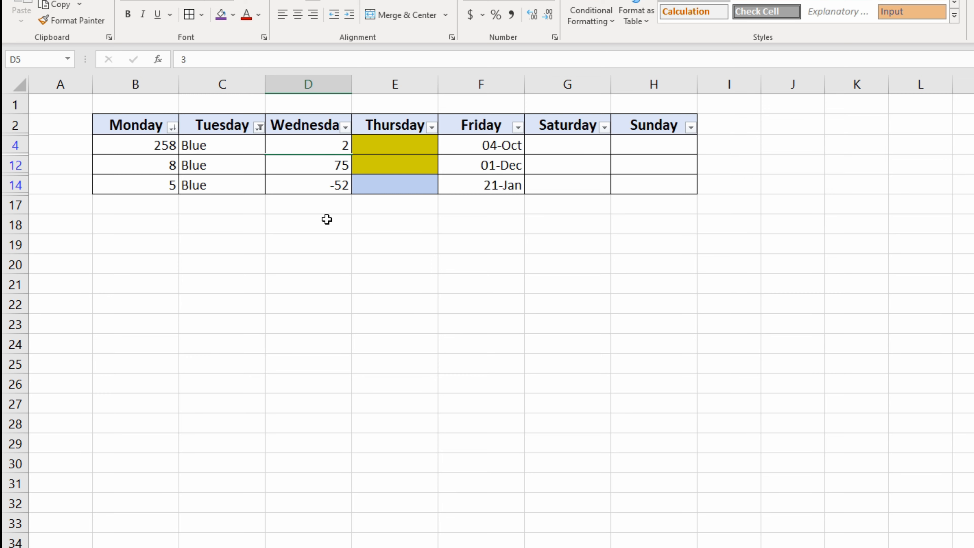
Step: Change the Tuesday column filter to show only Orange instead of Blue
left_click(262, 129)
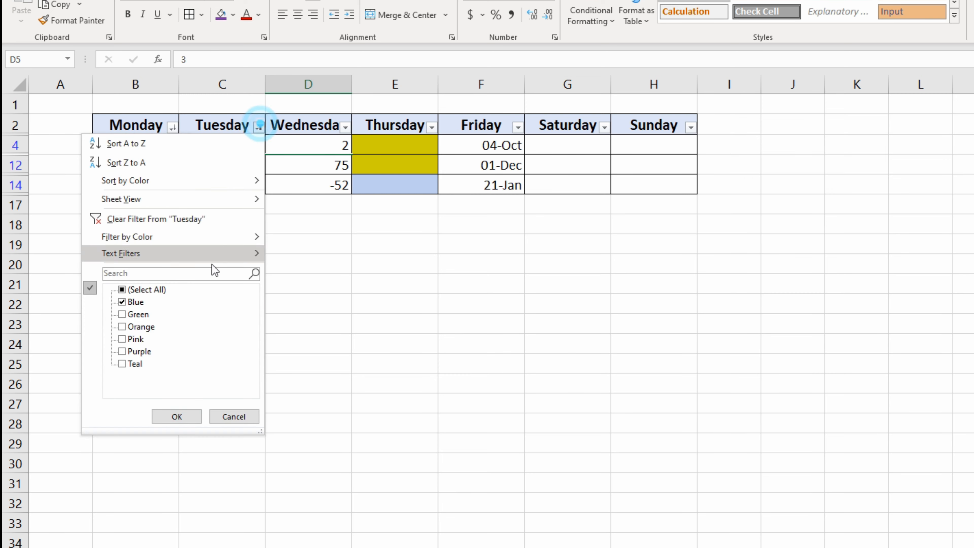
left_click(140, 304)
left_click(140, 326)
left_click(176, 416)
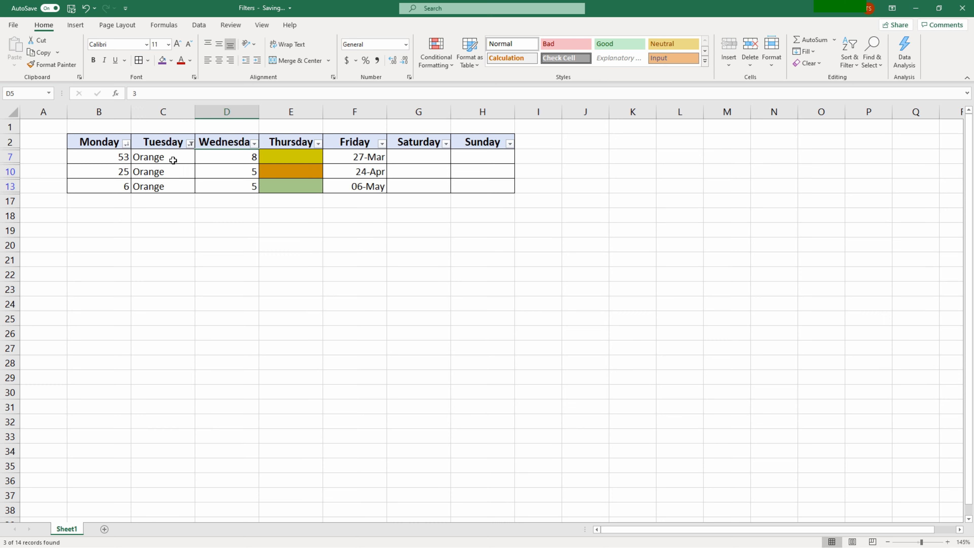
Step: Clear the table's filters and sort the table by the Tuesday column from A to Z
left_click(173, 161)
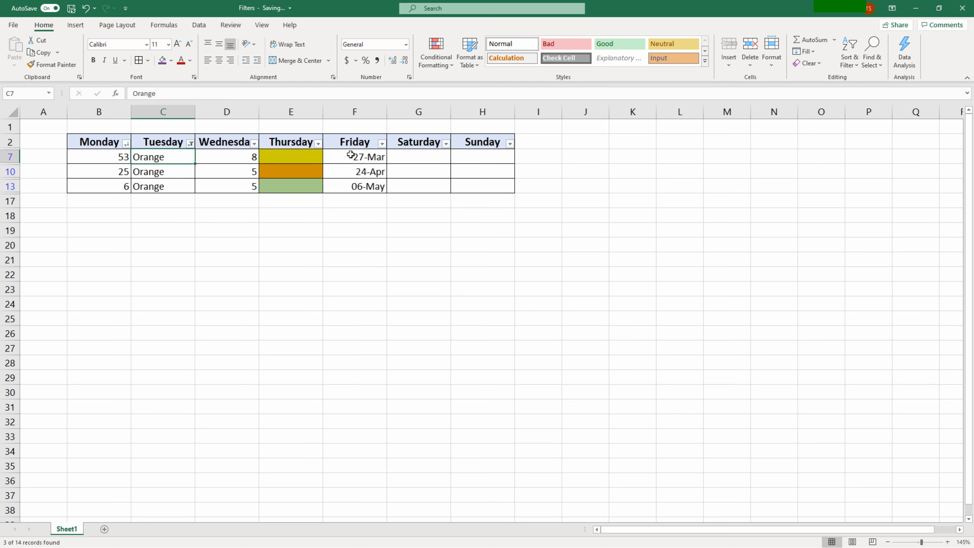
left_click(199, 24)
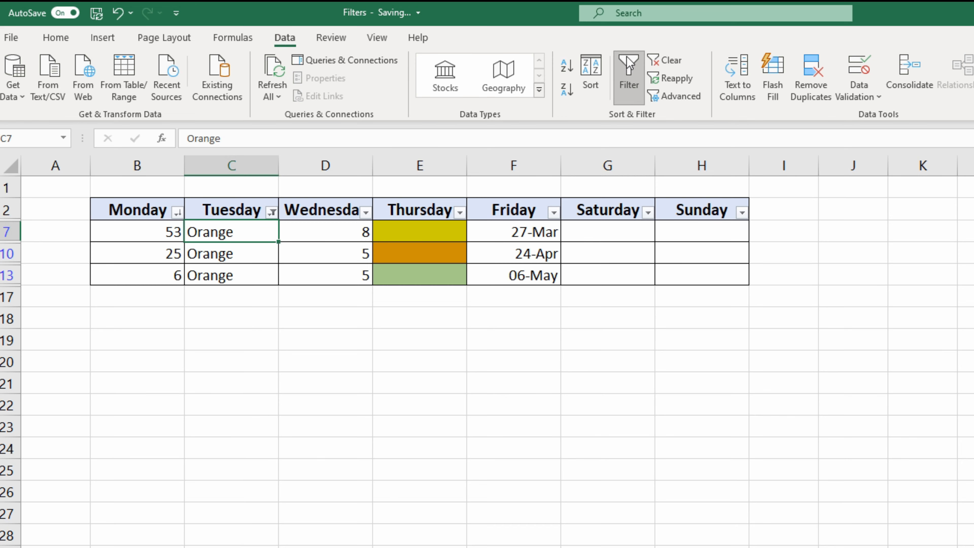
left_click(679, 64)
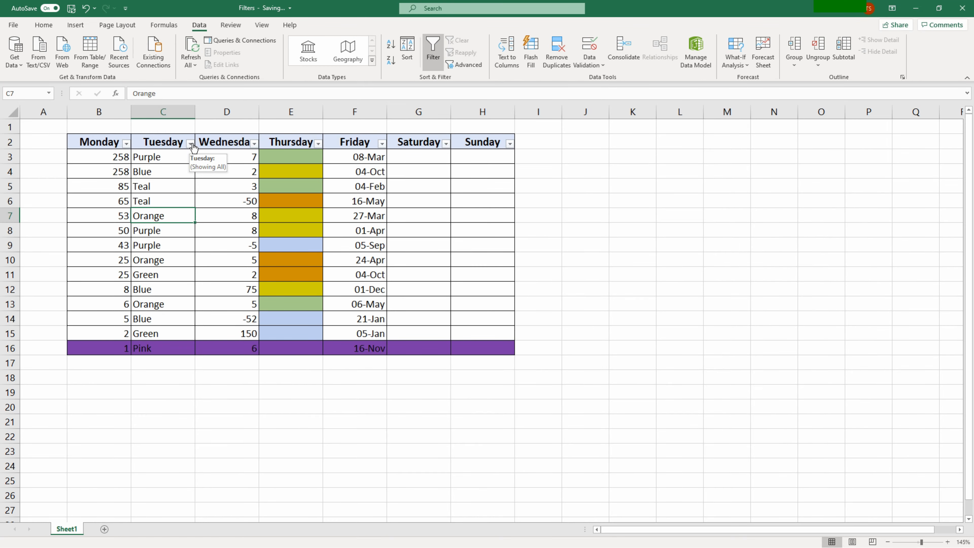
left_click(271, 212)
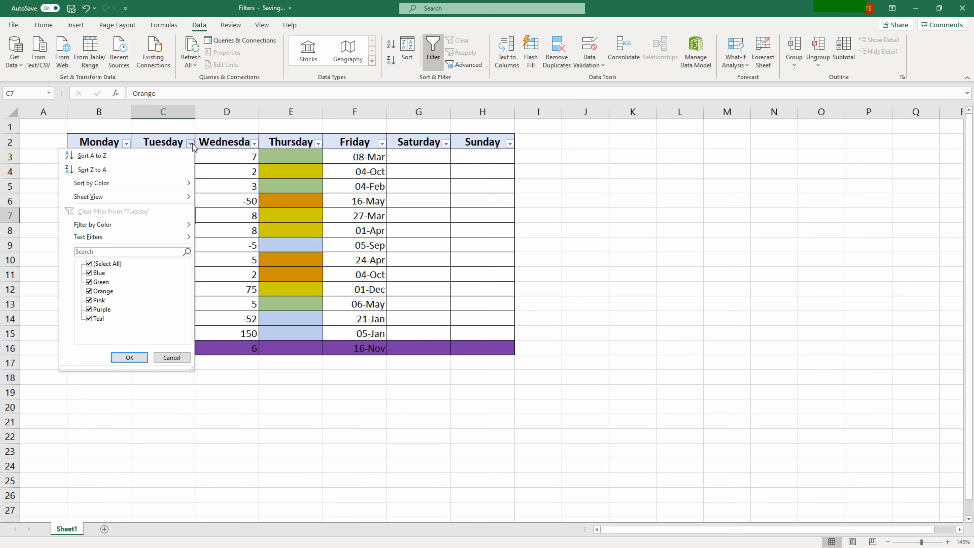
left_click(128, 153)
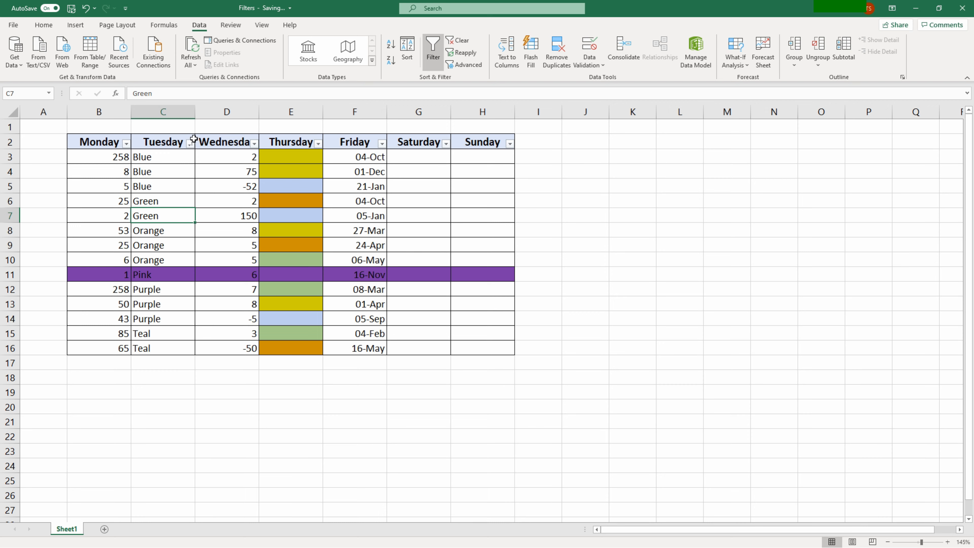
Step: Format the Wednesday values D3:D16 as Currency with the $ symbol, two decimal places and negative numbers in red with a minus sign
left_click_drag(226, 157, 222, 345)
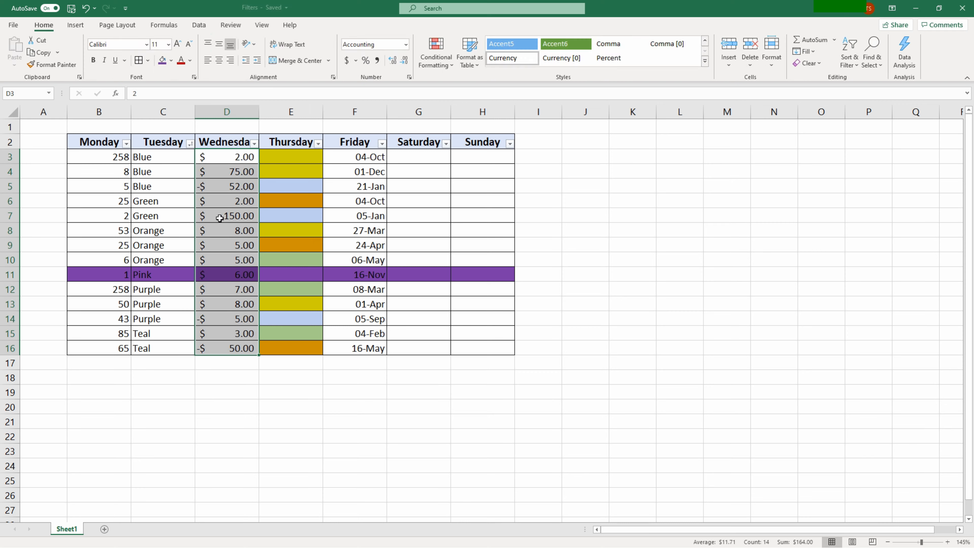
right_click(221, 220)
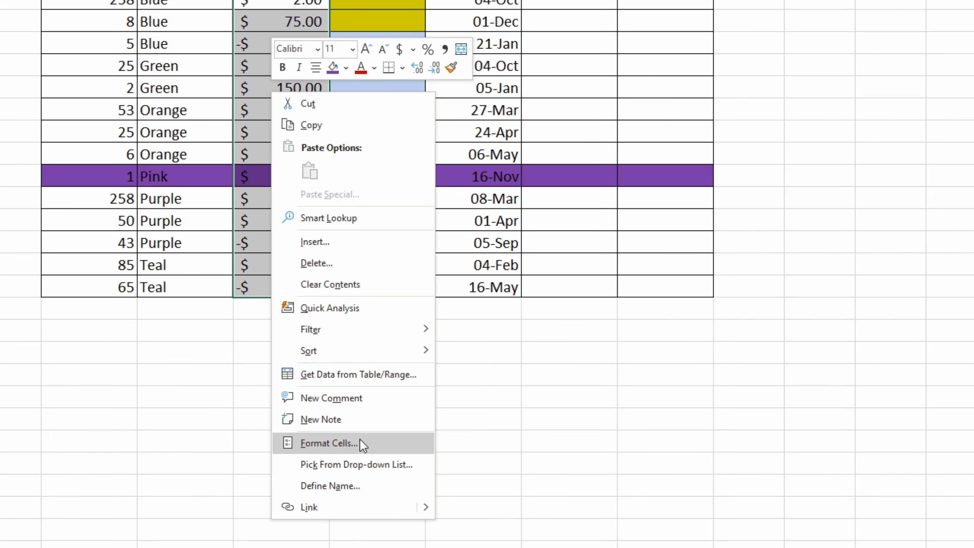
left_click(259, 451)
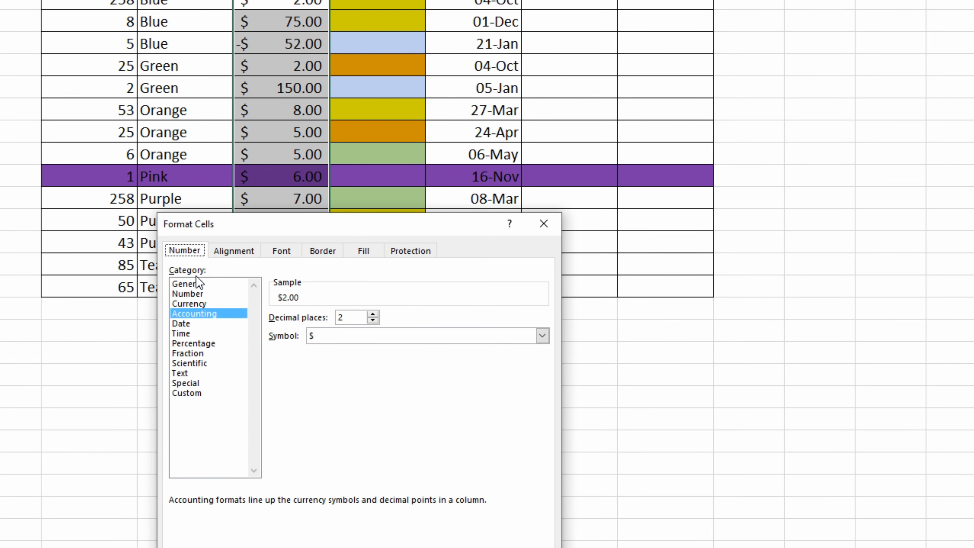
left_click(198, 304)
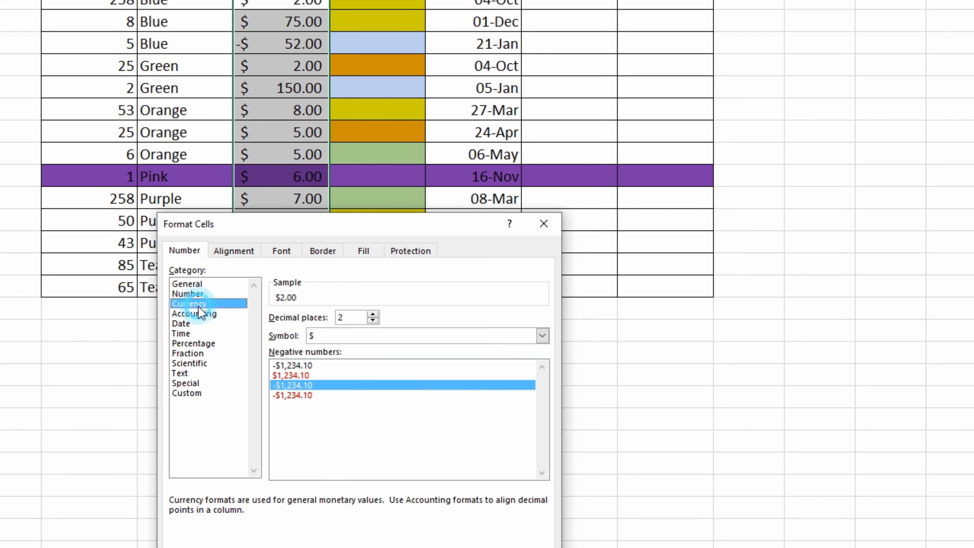
left_click(333, 375)
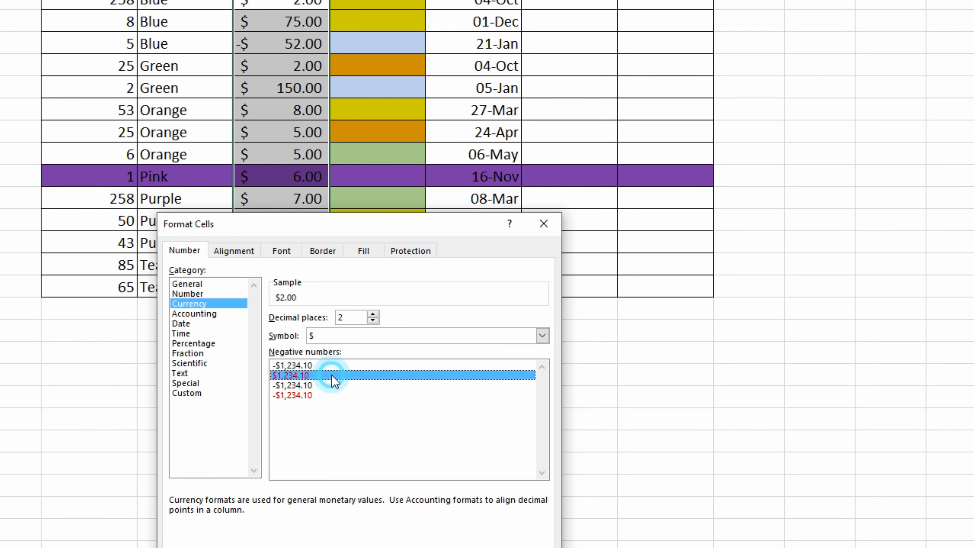
left_click(331, 382)
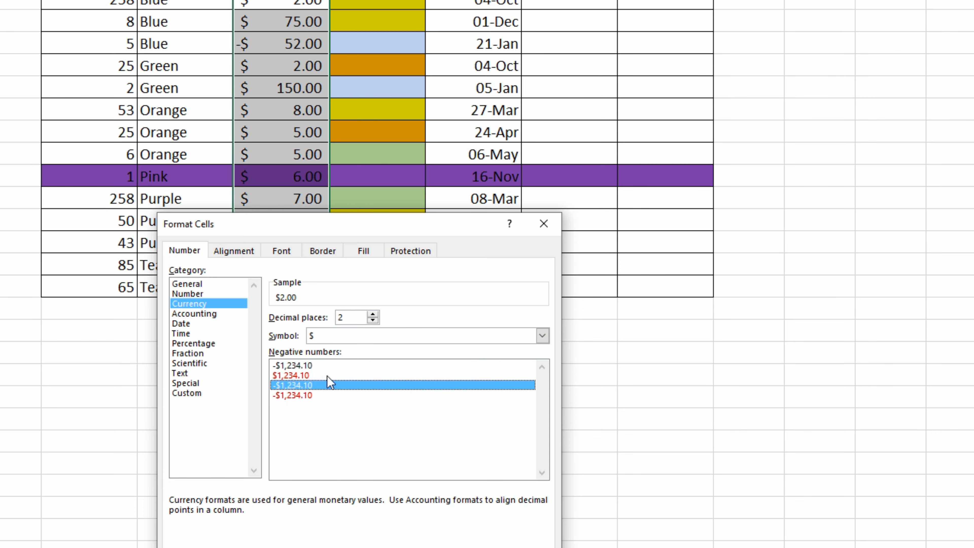
left_click(323, 396)
left_click(462, 547)
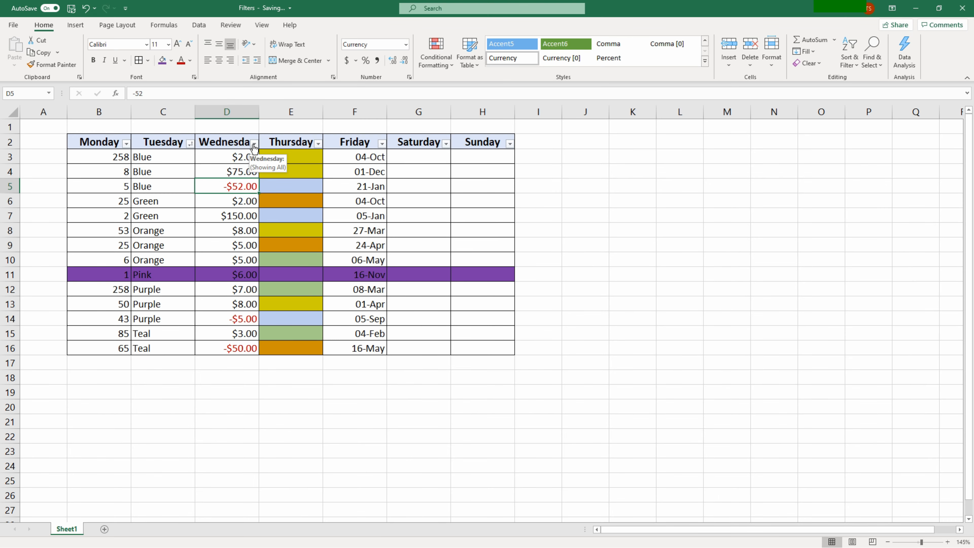
Step: Filter the Wednesday column to show only values between -10 and 20
left_click(253, 144)
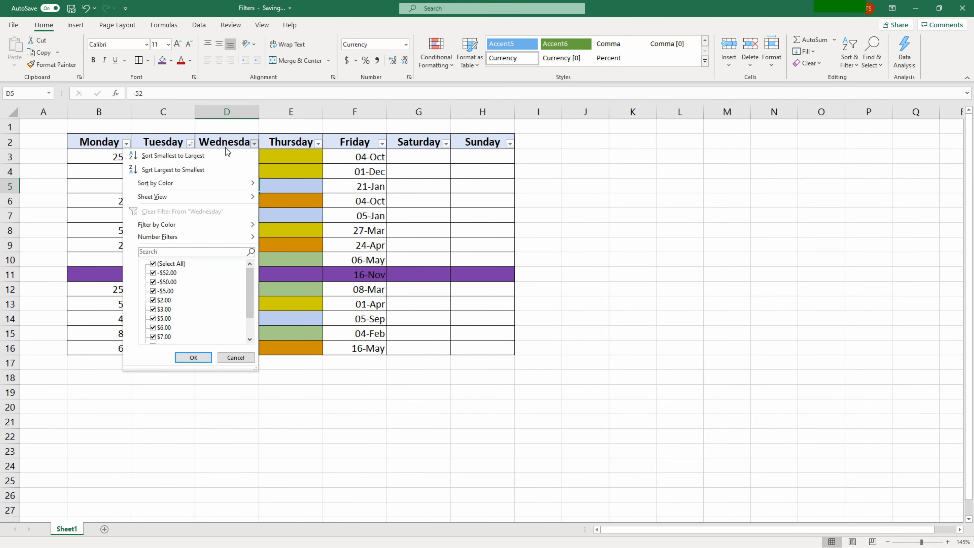
mouse_move(166, 238)
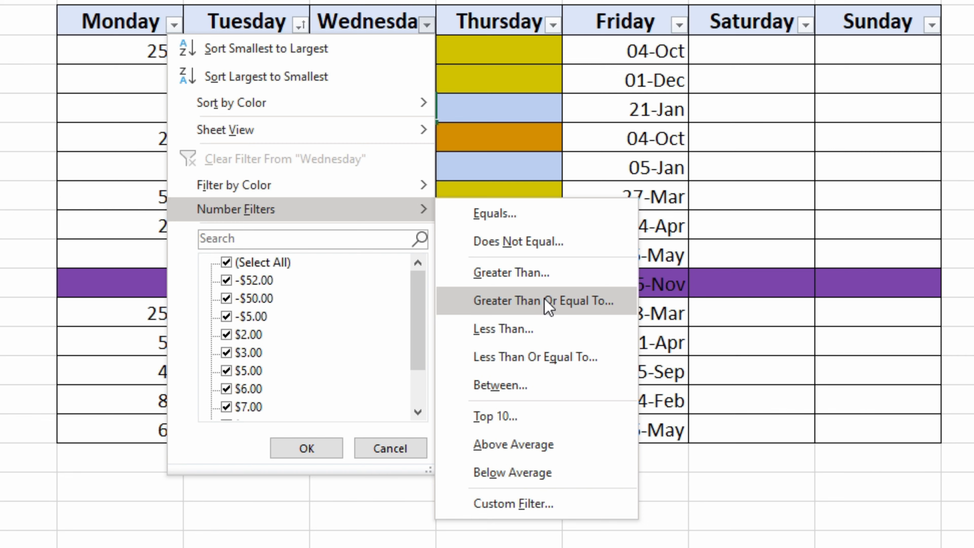
left_click(494, 399)
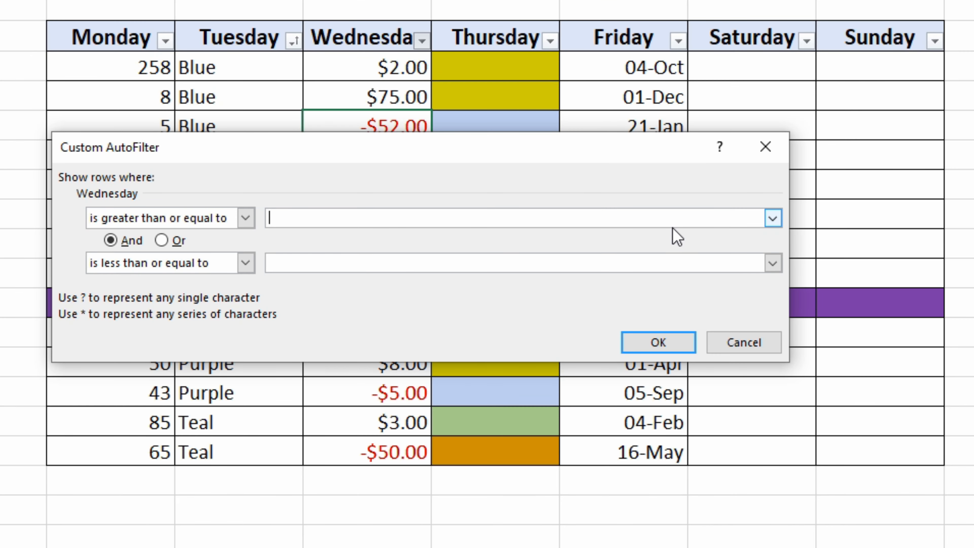
type("-10")
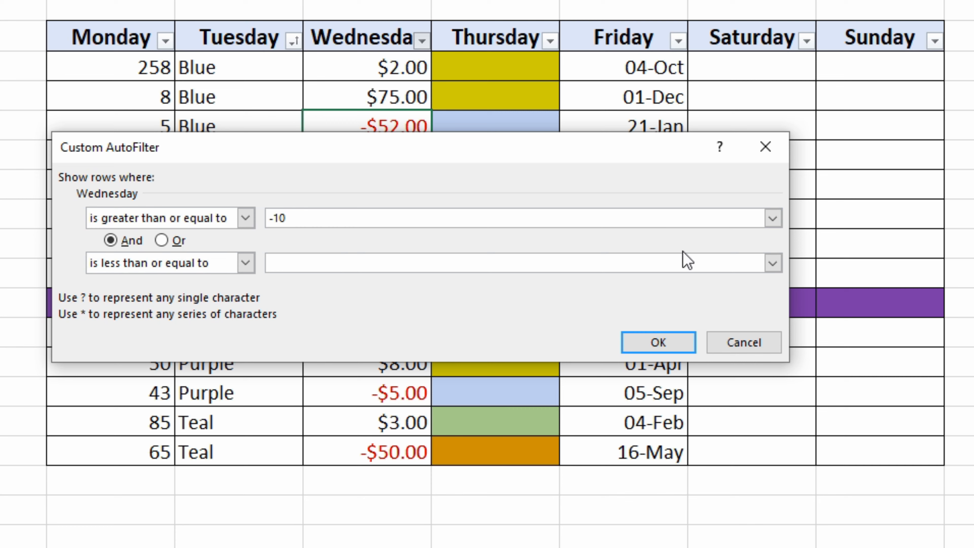
left_click(678, 262)
type("20")
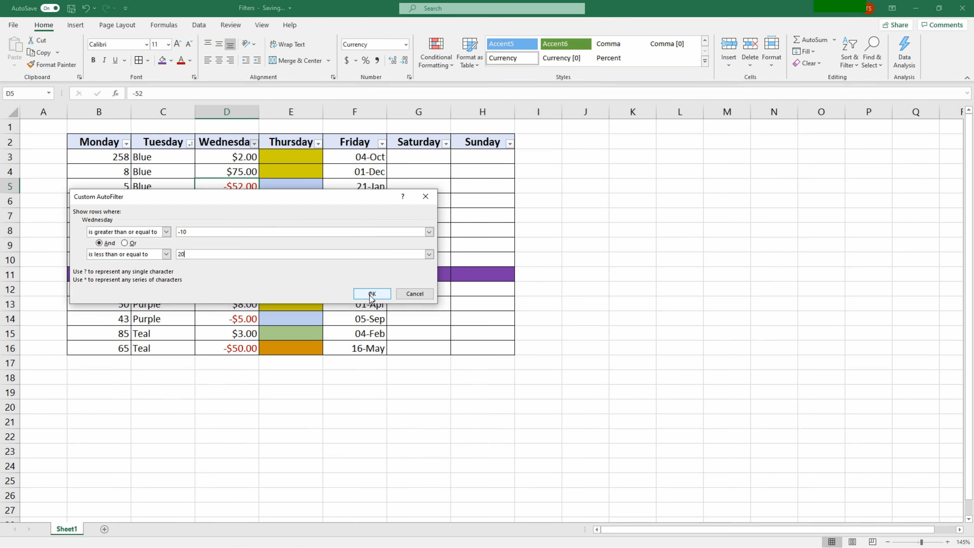
left_click(658, 342)
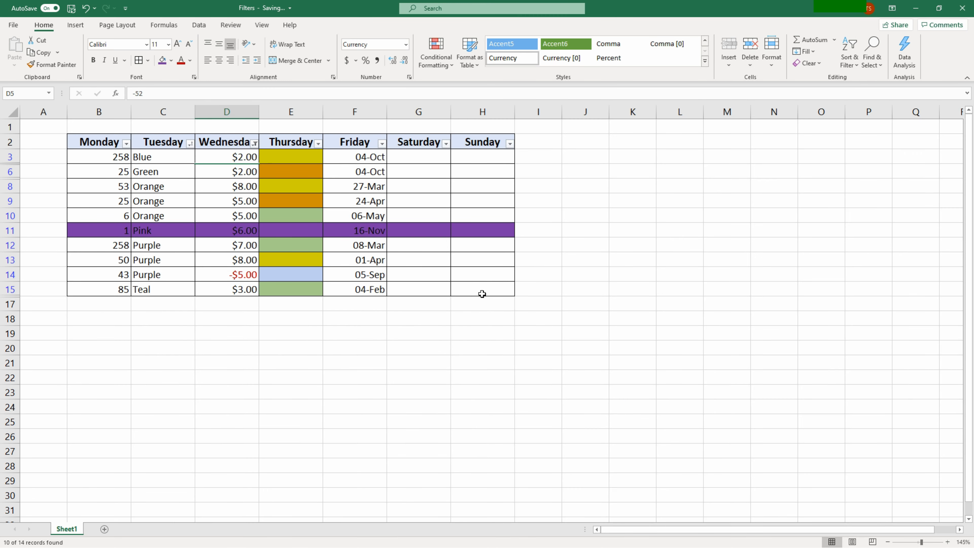
Step: Replace the Wednesday column's number filter with a Greater Than condition
left_click(232, 156)
left_click(254, 144)
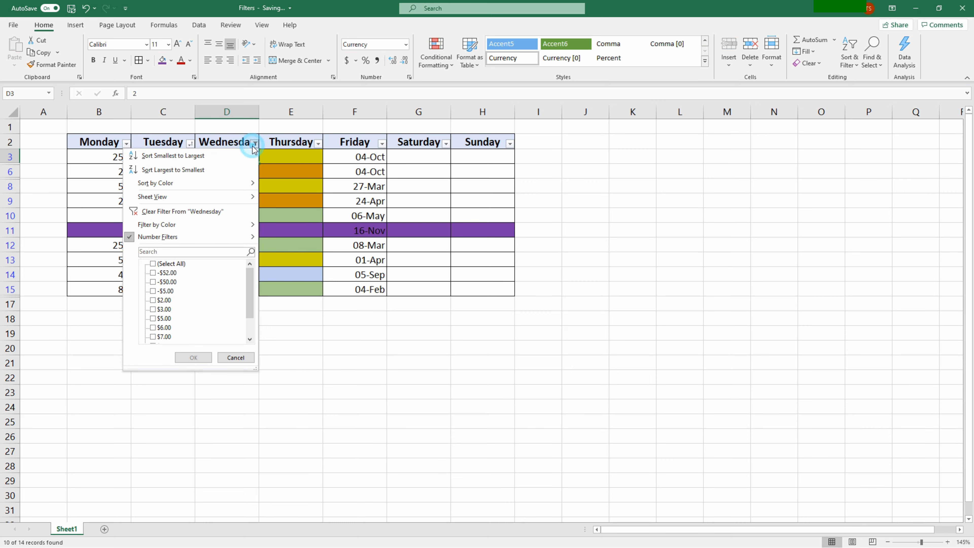
mouse_move(198, 235)
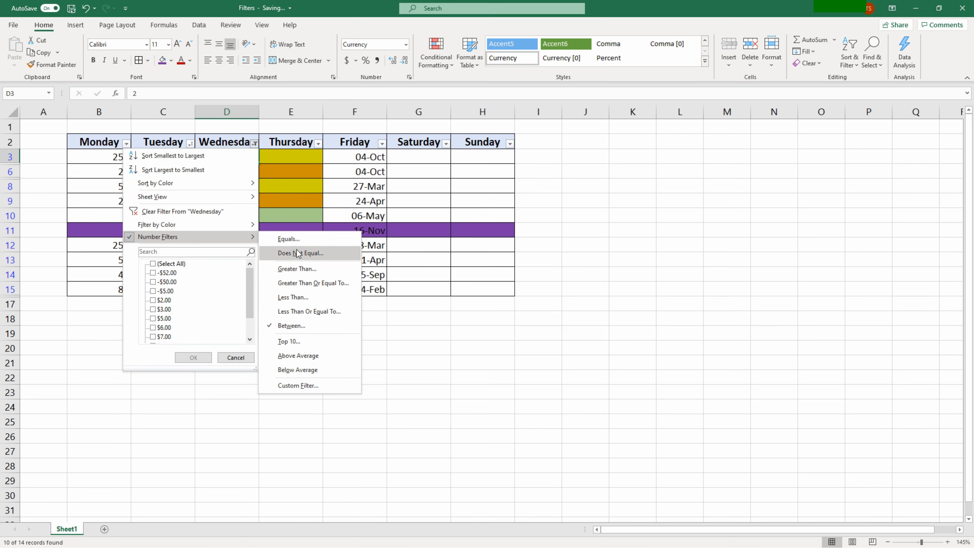
left_click(297, 269)
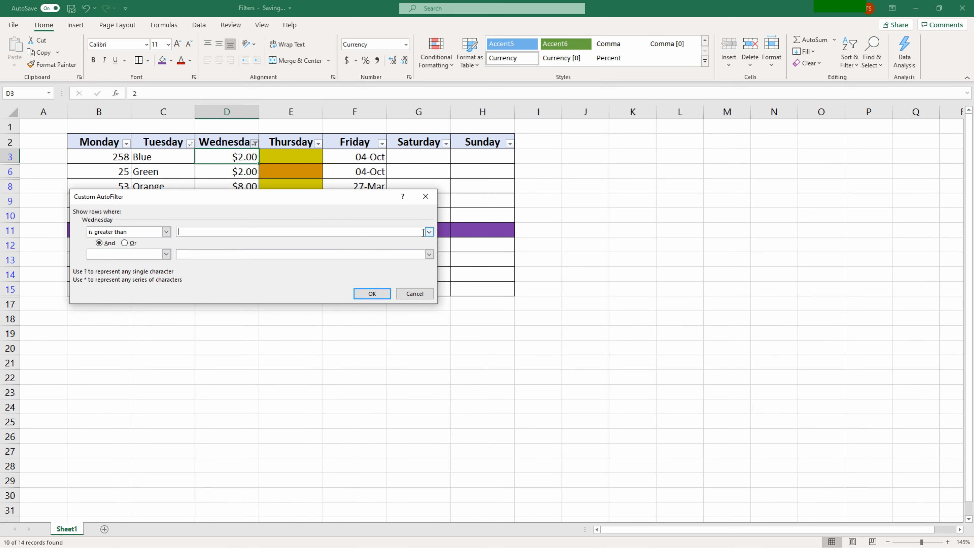
left_click(421, 231)
key("Return")
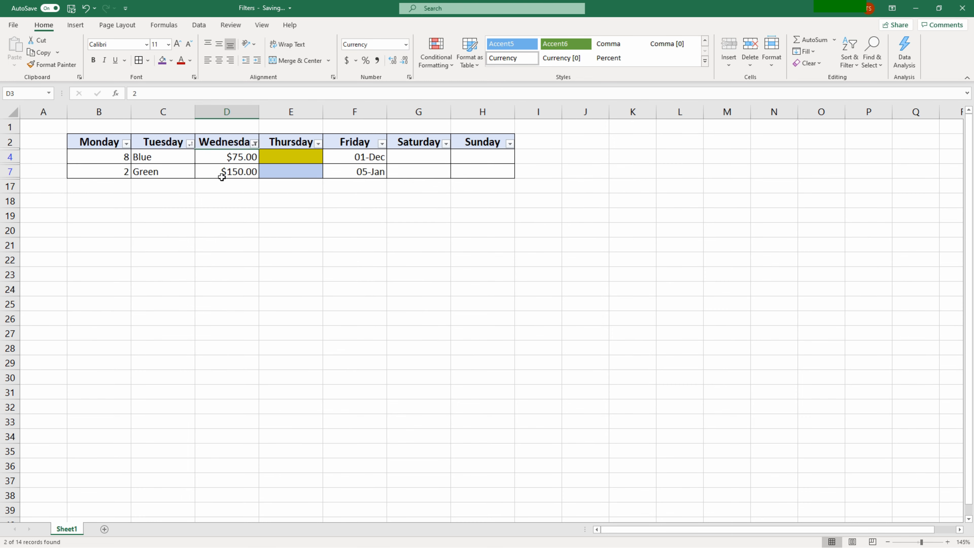
Step: Clear the Wednesday number filter so the table shows all rows
left_click(235, 156)
left_click(199, 24)
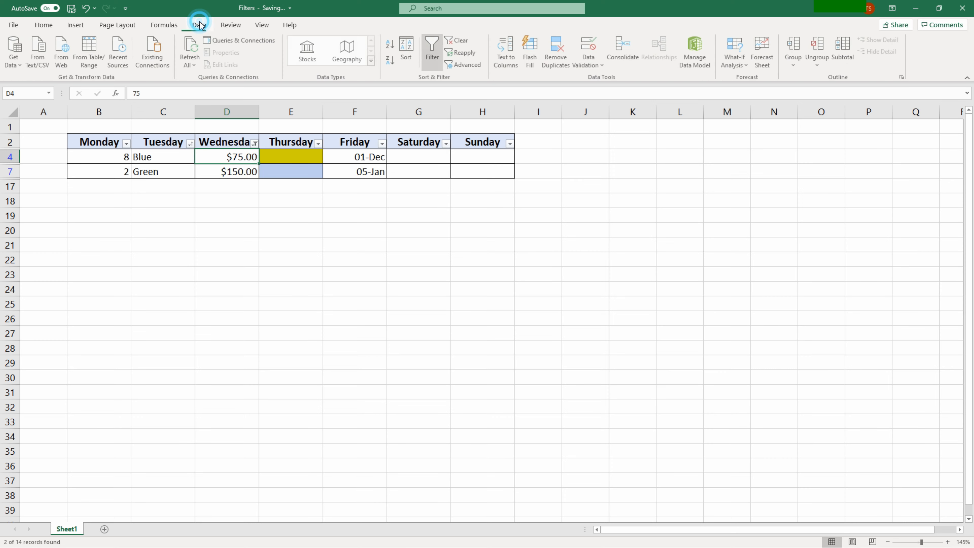
left_click(459, 40)
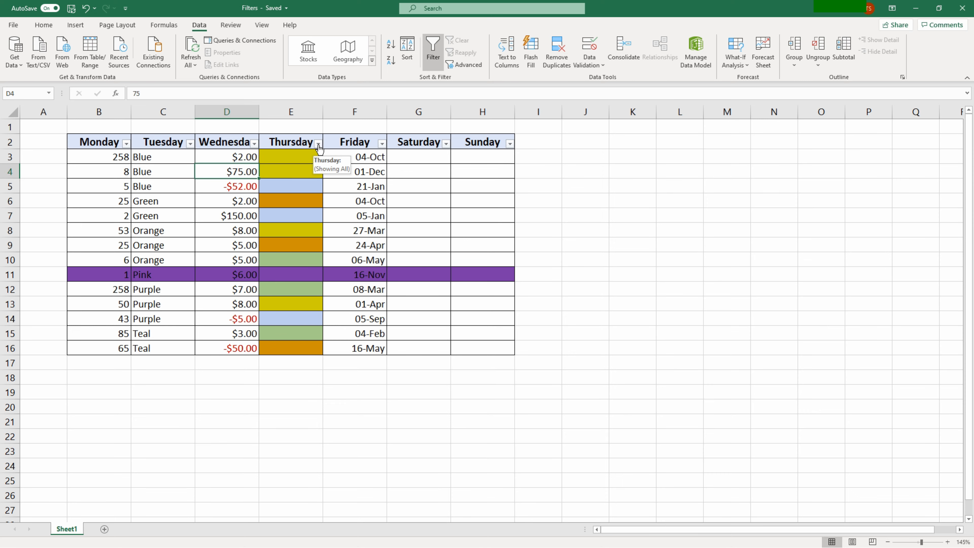
Step: Filter the Thursday column by the yellow cell color
left_click(318, 146)
mouse_move(259, 225)
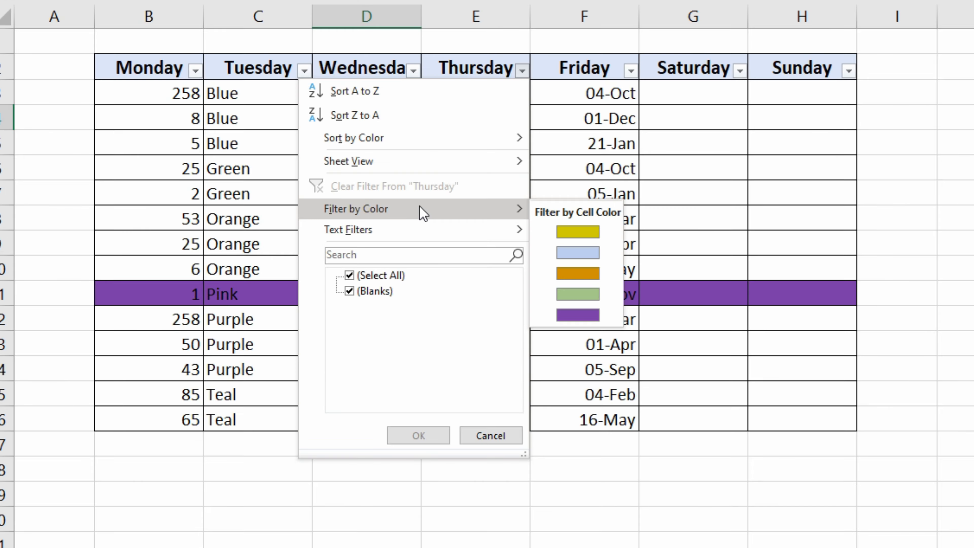
left_click(578, 231)
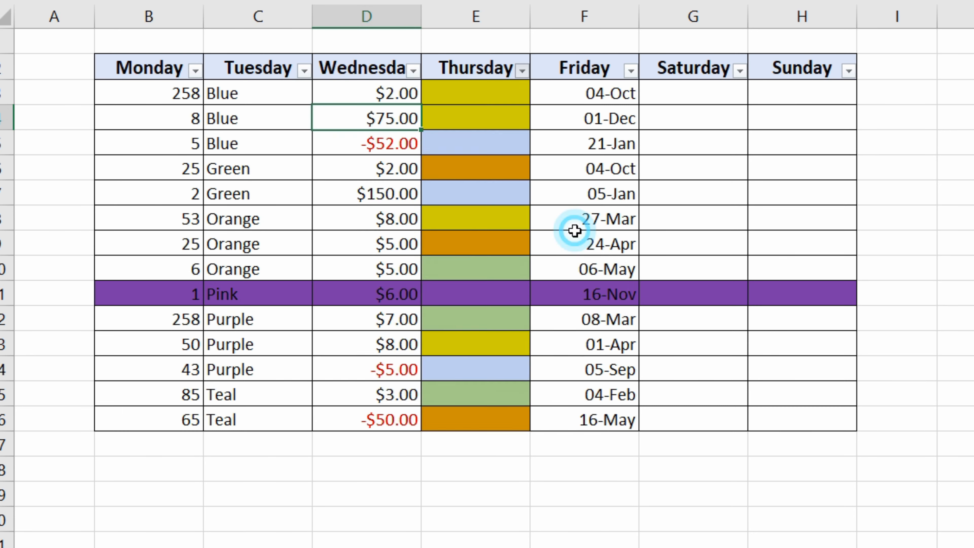
Step: Change the Thursday column's color filter from yellow to orange, and clear the filter from the table
left_click(522, 70)
mouse_move(444, 217)
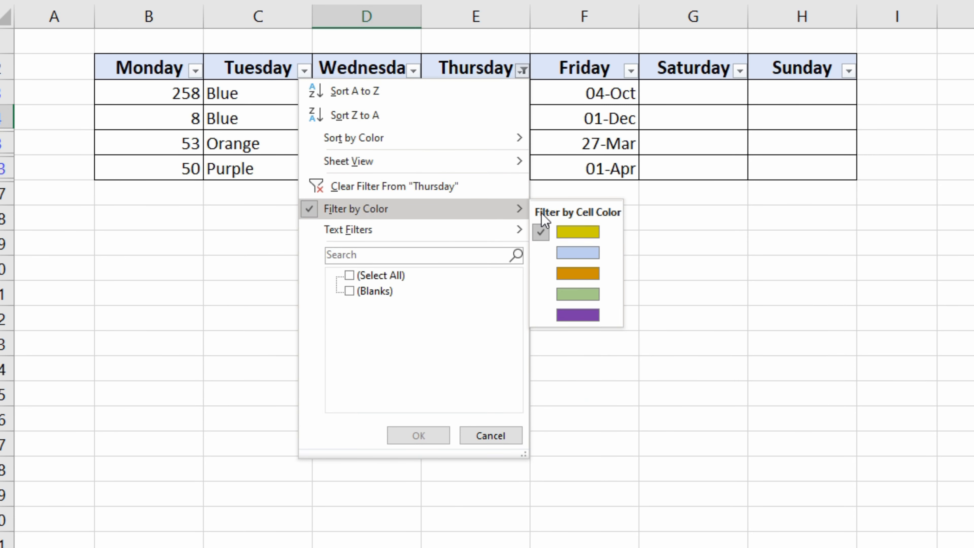
left_click(578, 268)
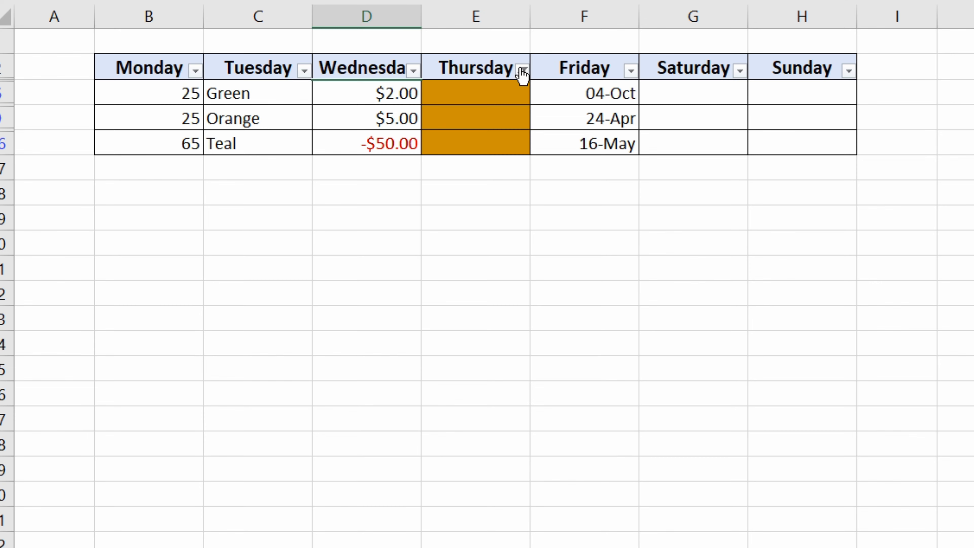
left_click(508, 103)
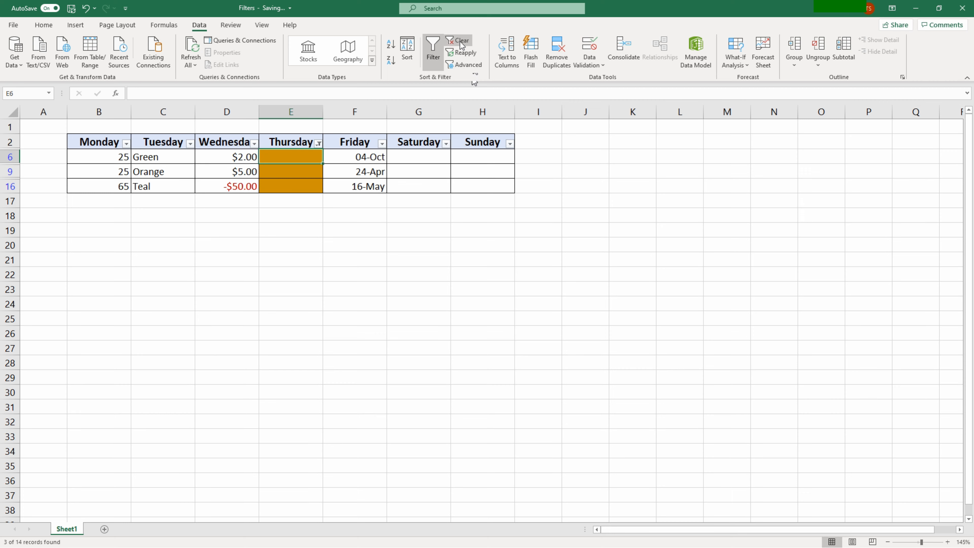
left_click(460, 41)
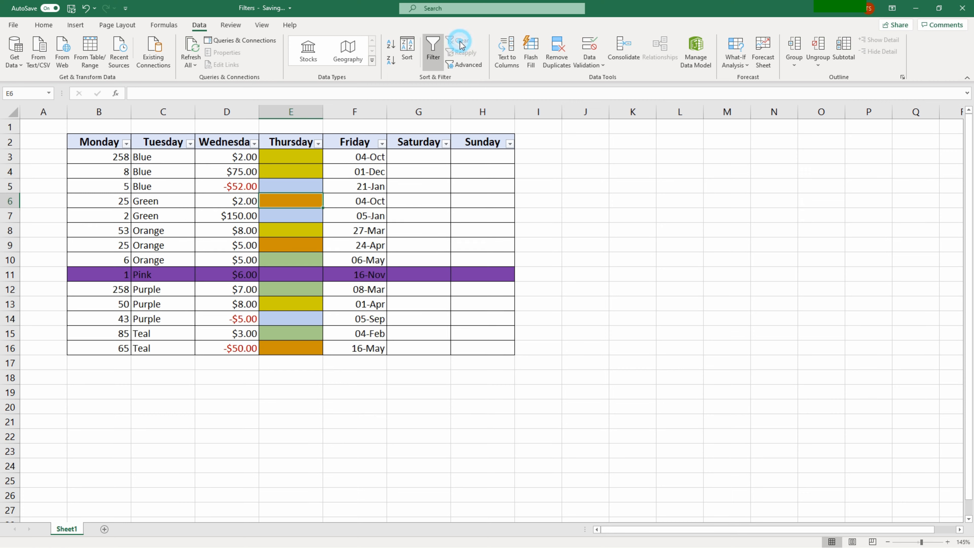
Step: Examine which filter types the Friday, Wednesday and Thursday columns offer for dates, numbers and cell colors
left_click(382, 143)
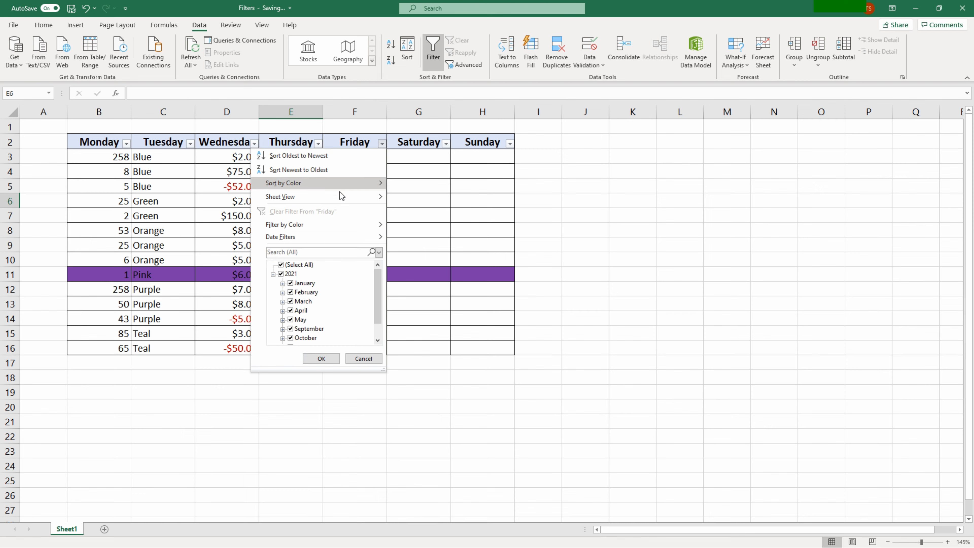
mouse_move(322, 240)
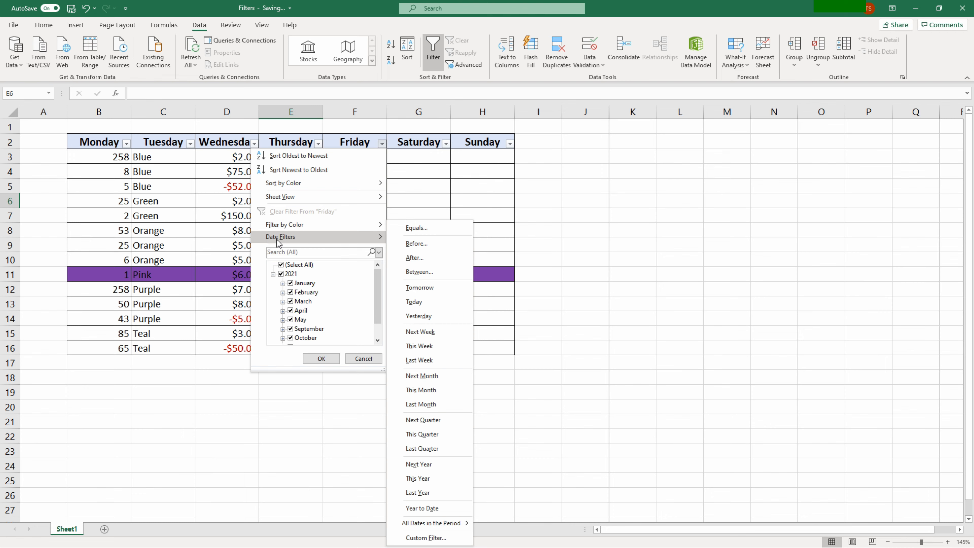
left_click(256, 143)
left_click(255, 143)
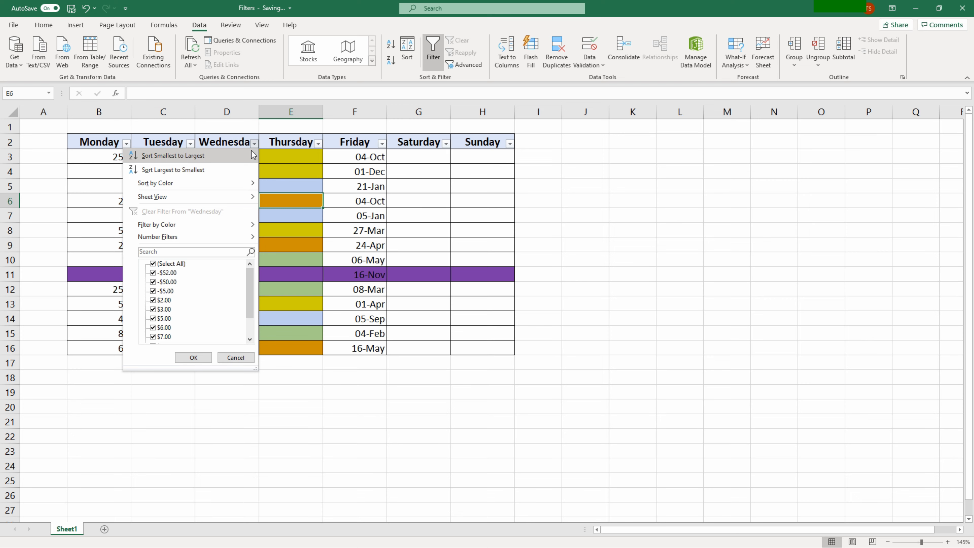
mouse_move(210, 238)
left_click(319, 144)
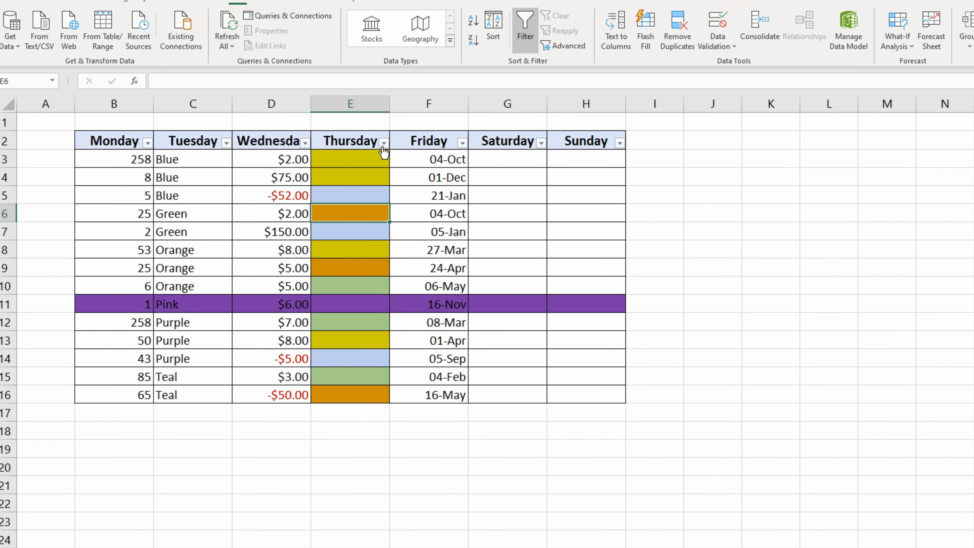
left_click(318, 143)
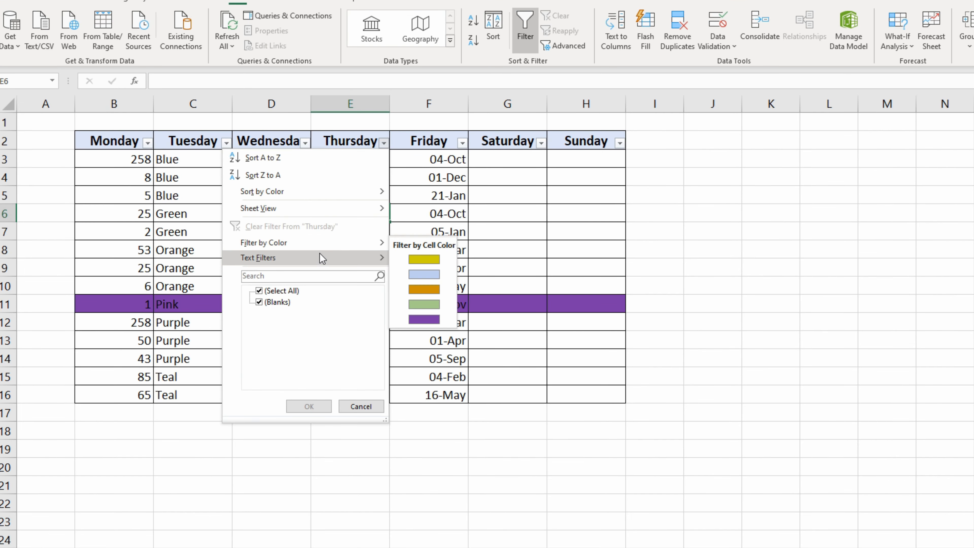
left_click(445, 150)
Step: Filter the Friday dates by Tomorrow and switch that date filter to Today
left_click(463, 145)
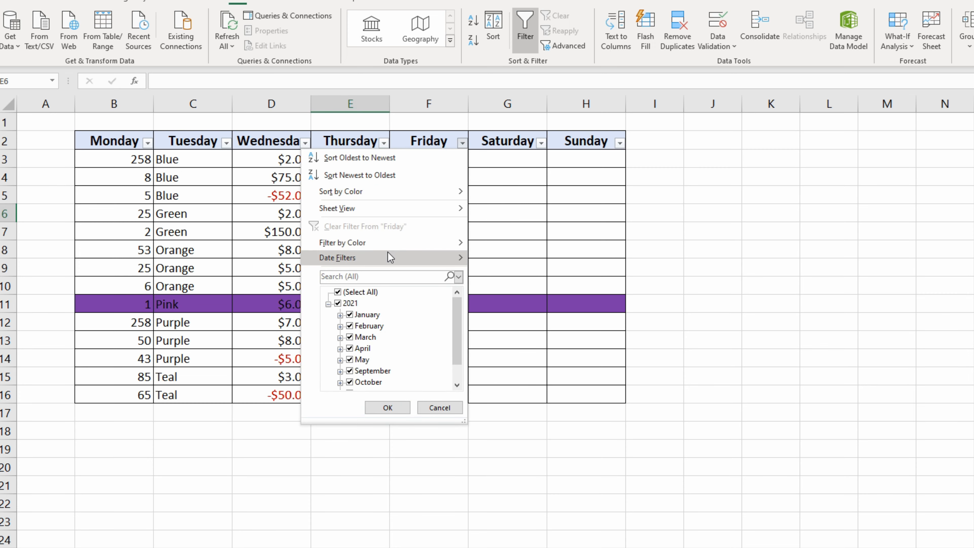
mouse_move(390, 256)
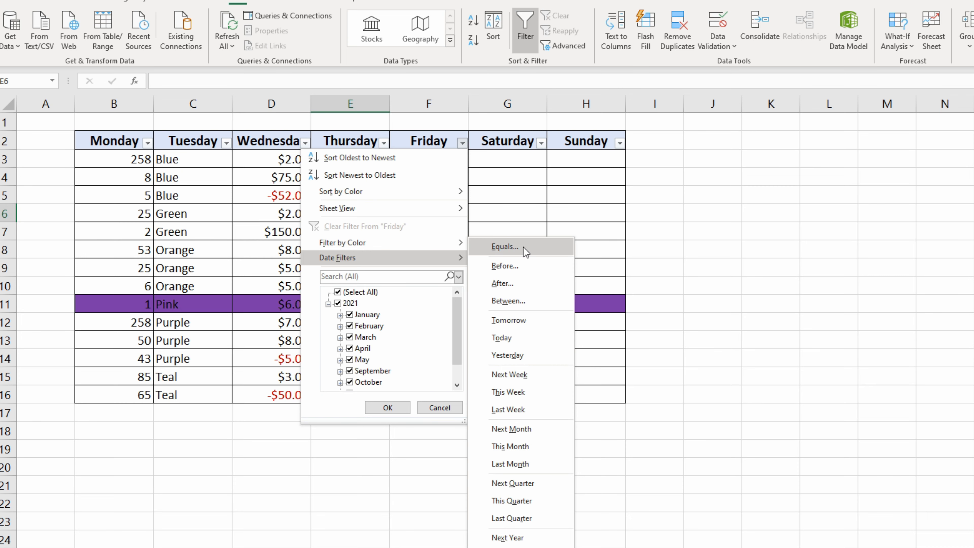
left_click(523, 320)
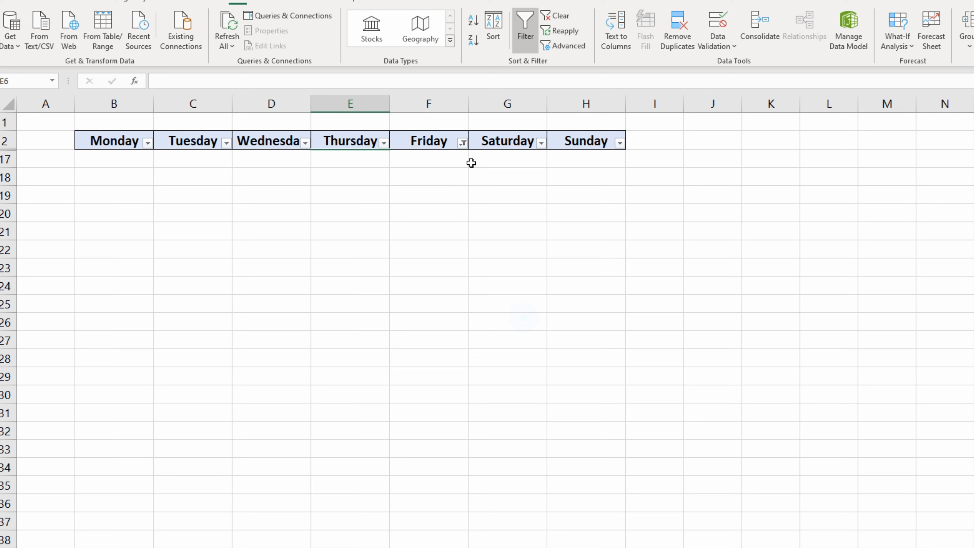
left_click(461, 145)
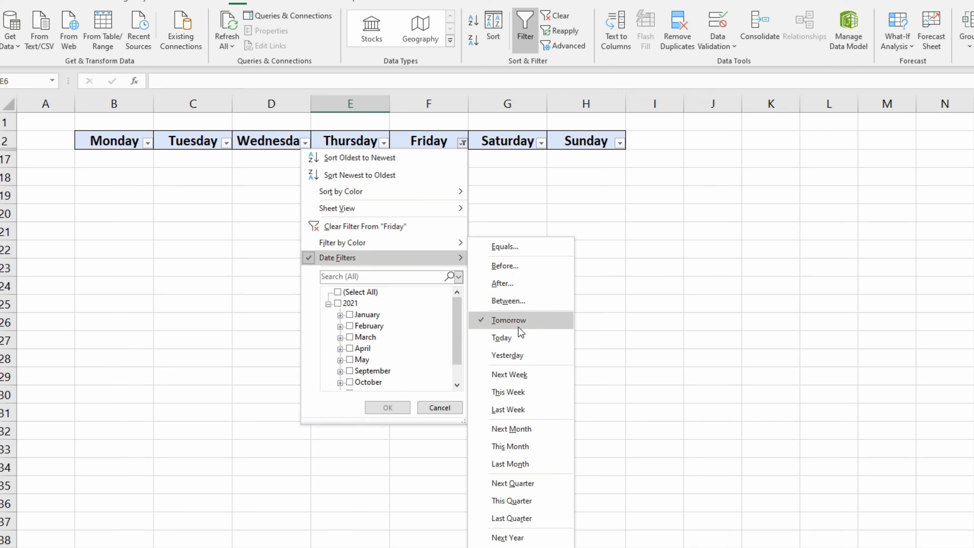
left_click(517, 321)
Step: Change the Friday column's date filter to Last Week
left_click(462, 143)
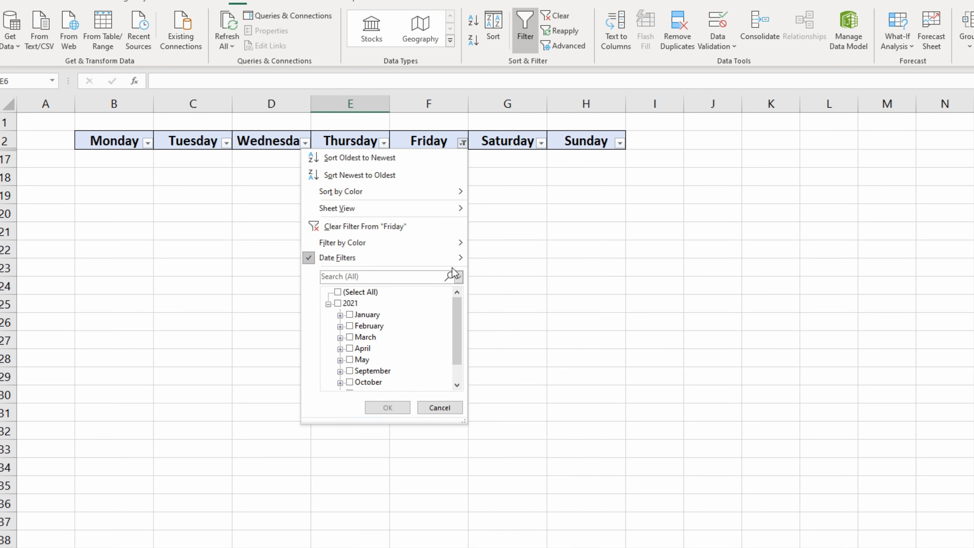
mouse_move(436, 258)
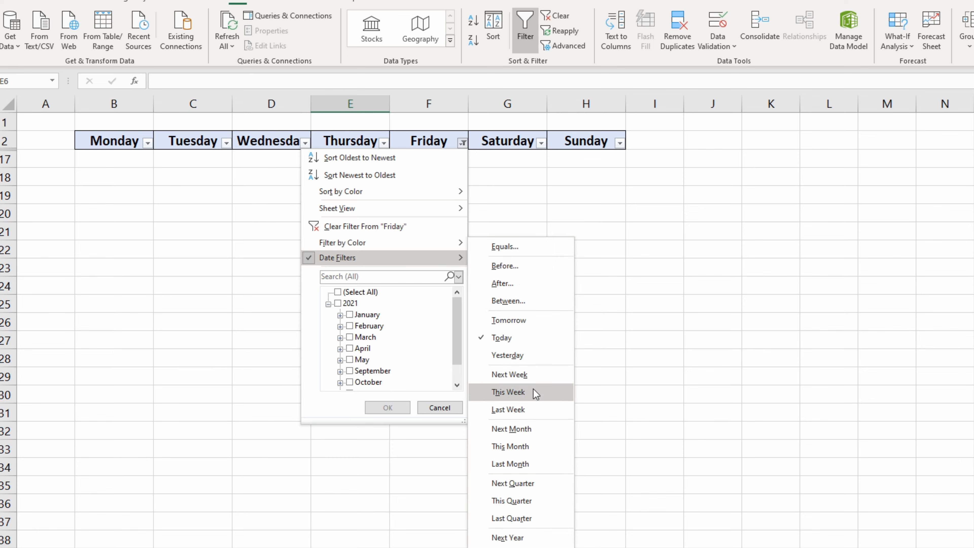
left_click(510, 409)
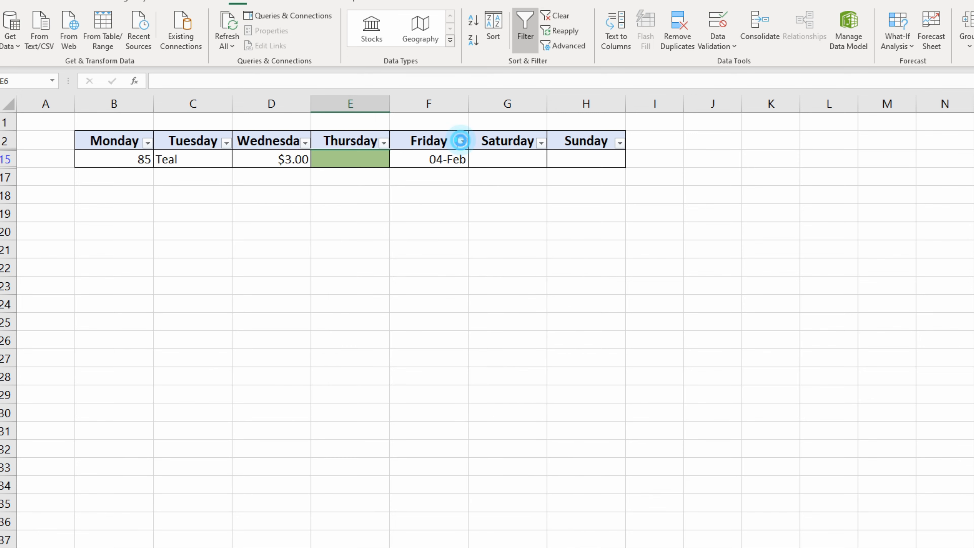
Step: Change the Friday column's filter to a custom date filter showing dates after today, 2021-02-10, chosen from the calendar
left_click(462, 142)
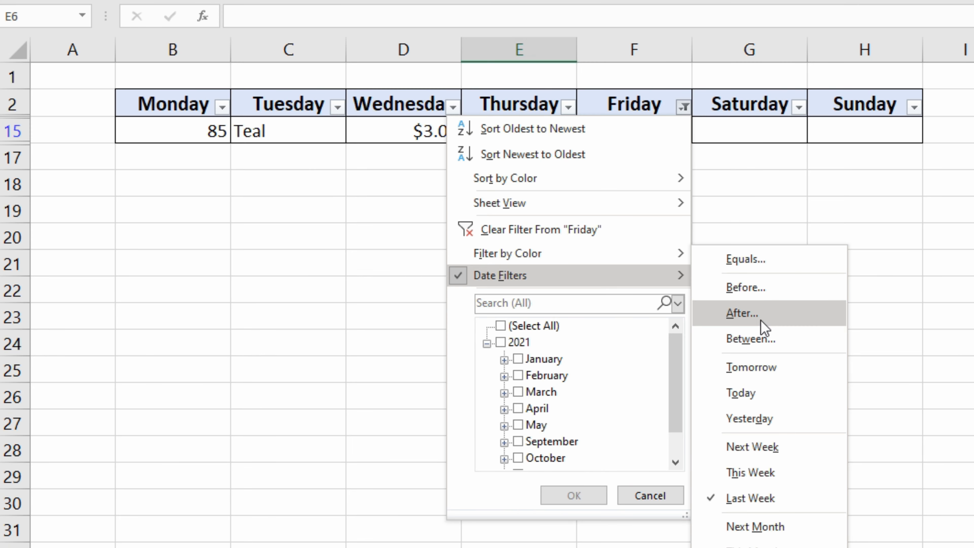
left_click(752, 318)
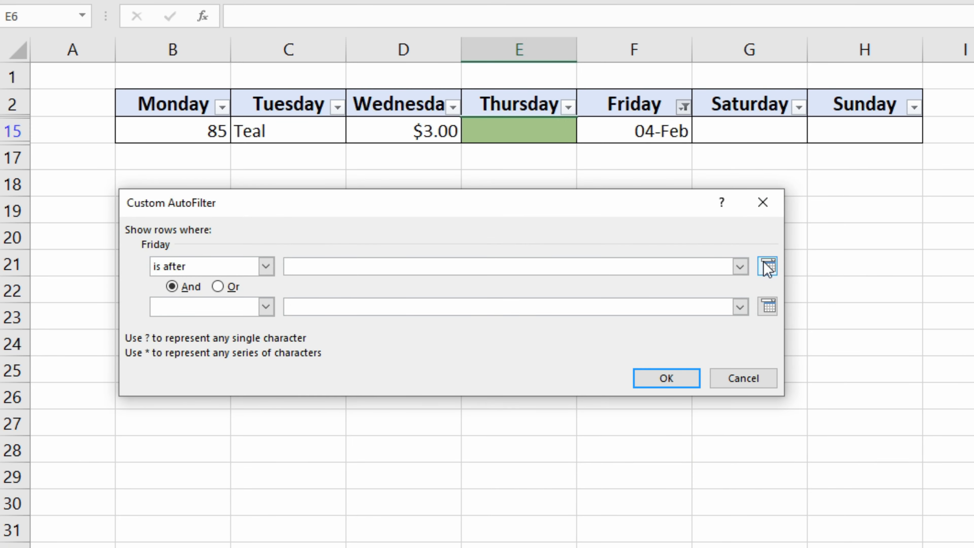
left_click(767, 266)
left_click(301, 264)
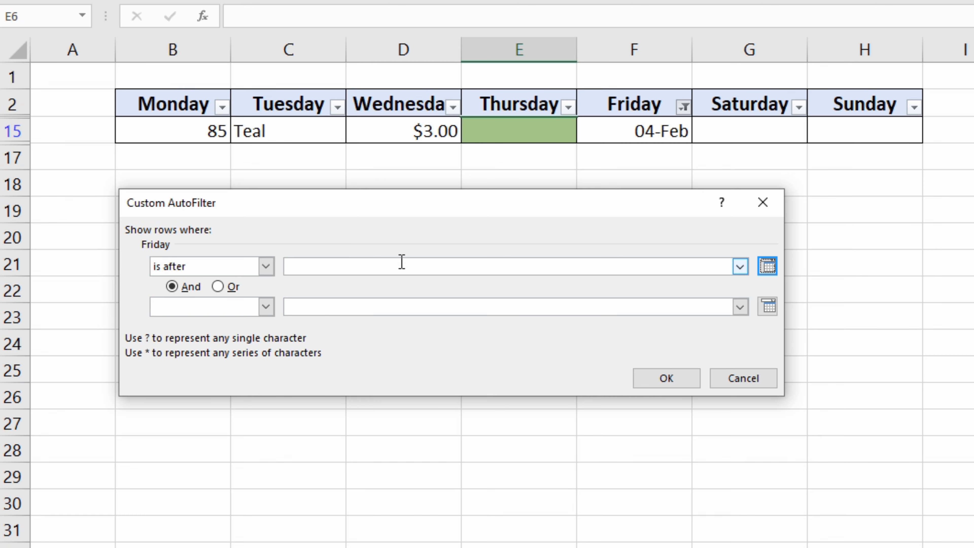
left_click(739, 266)
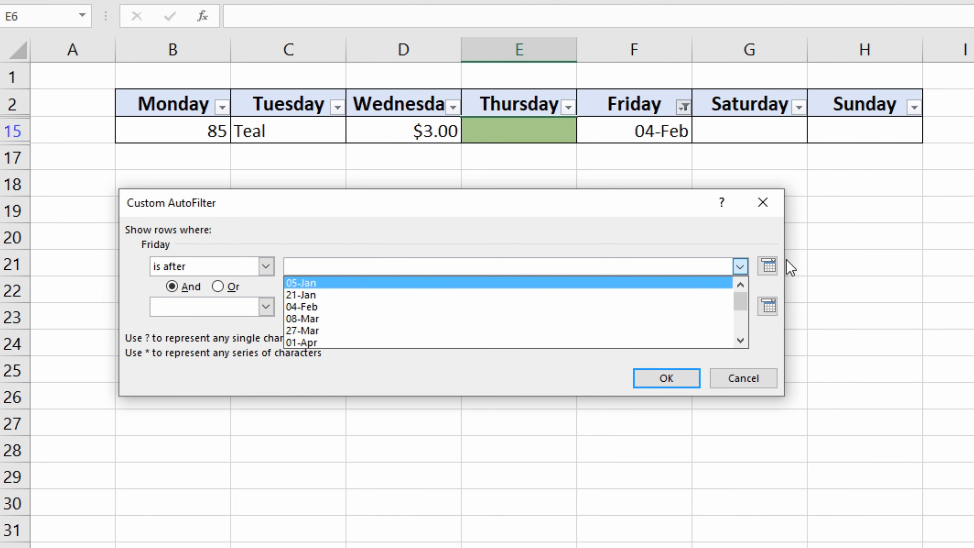
left_click(768, 267)
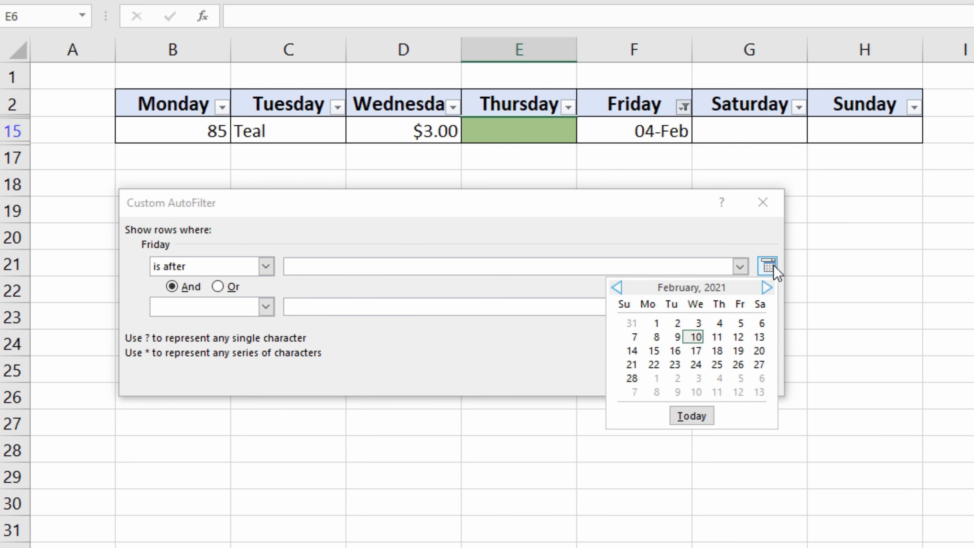
left_click(616, 288)
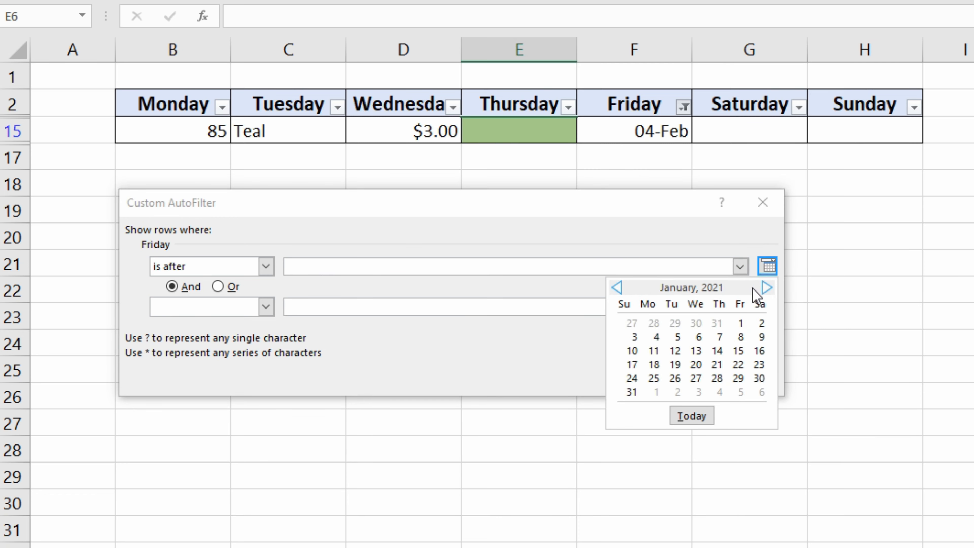
left_click(767, 287)
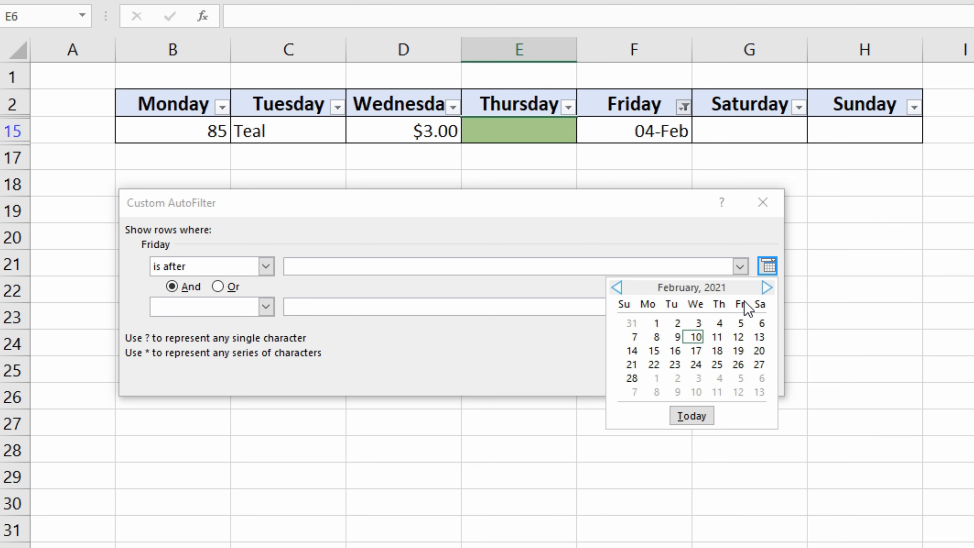
left_click(615, 287)
left_click(766, 287)
left_click(692, 416)
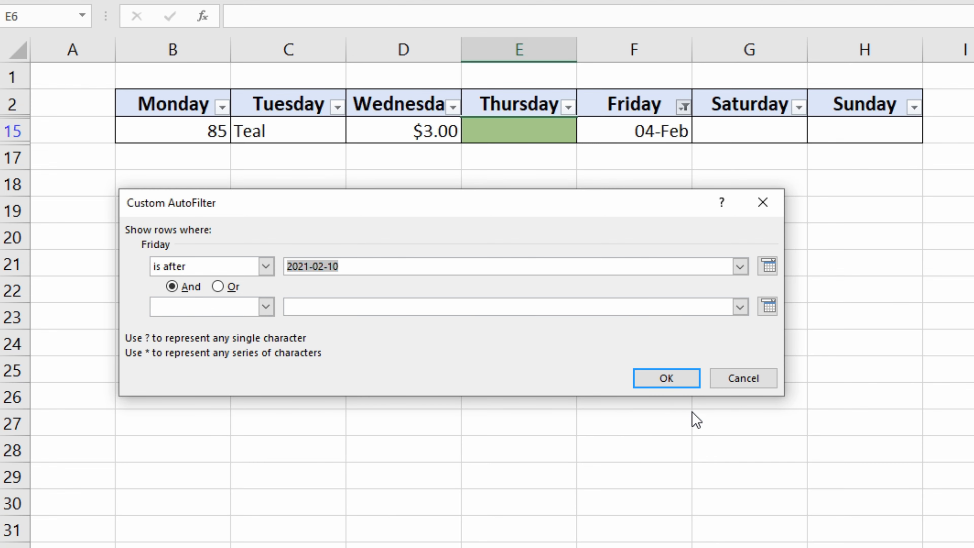
left_click(670, 376)
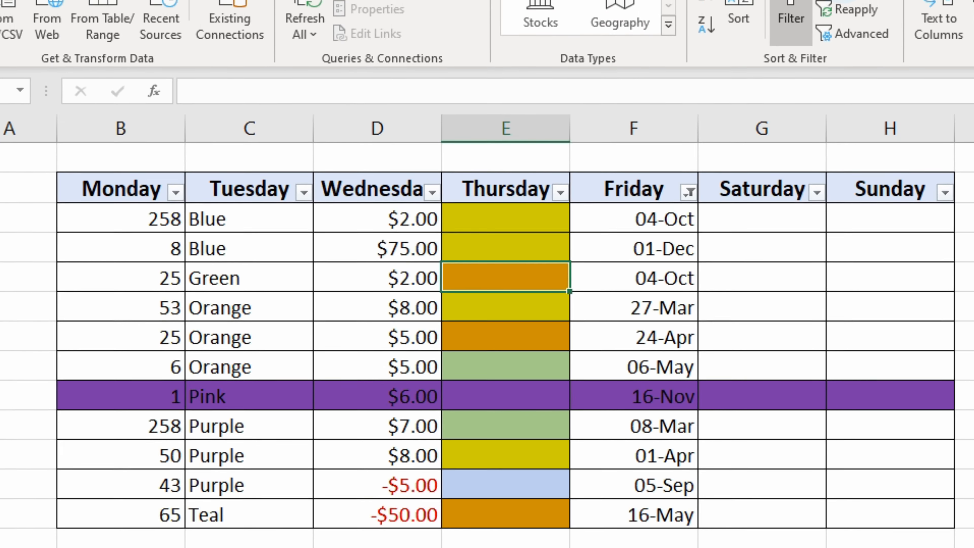
Step: Clear the filter from the table and sort the Friday column from oldest to newest
left_click(843, 10)
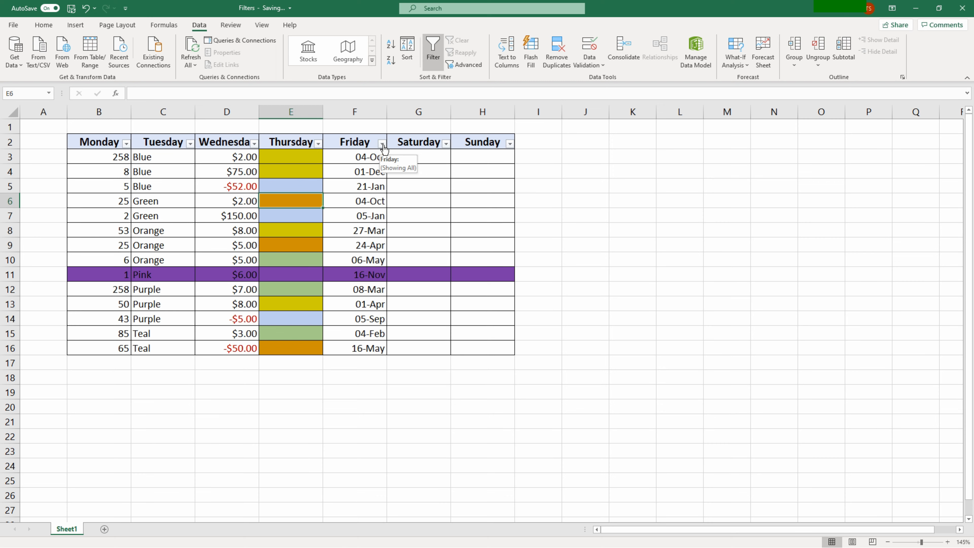
left_click(383, 145)
left_click(369, 155)
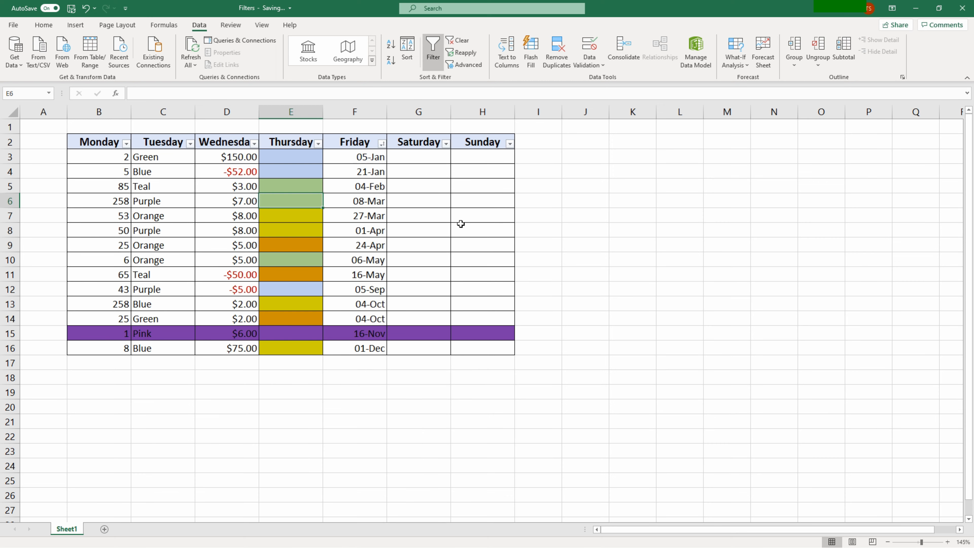
Step: Sort the Friday column from newest to oldest and view the list of actions that can be undone
left_click(381, 143)
left_click(364, 166)
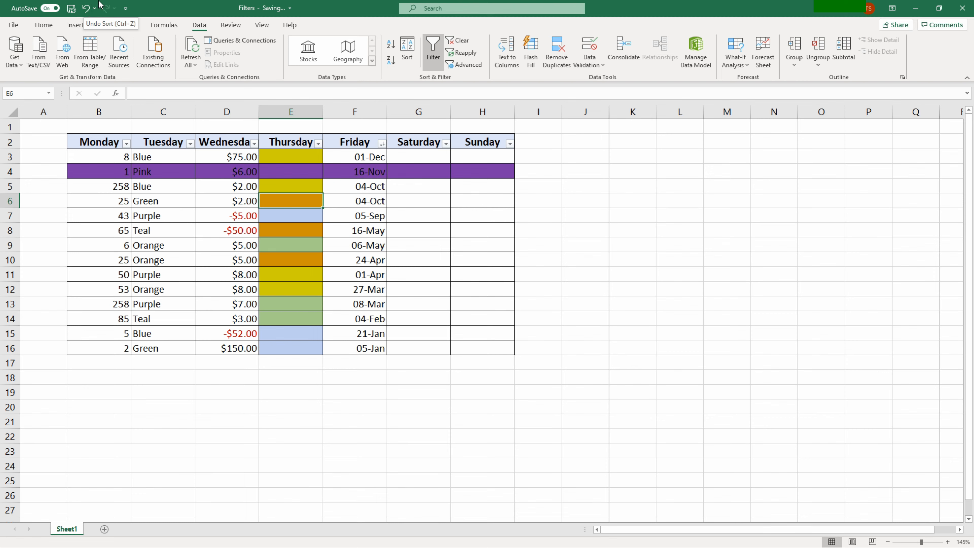
left_click(95, 7)
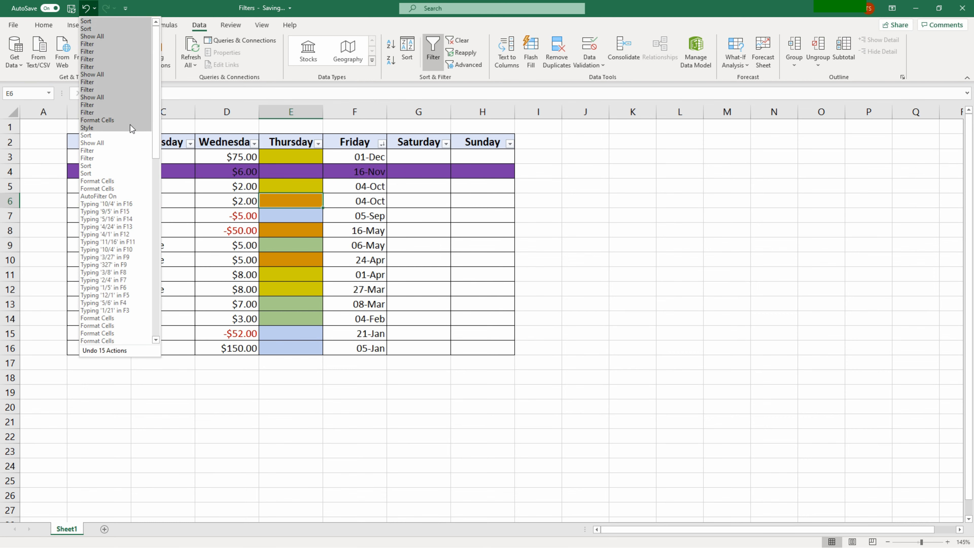
left_click(163, 4)
Step: Turn off filtering for the weekday table, removing the filter arrows from its header row
left_click(483, 215)
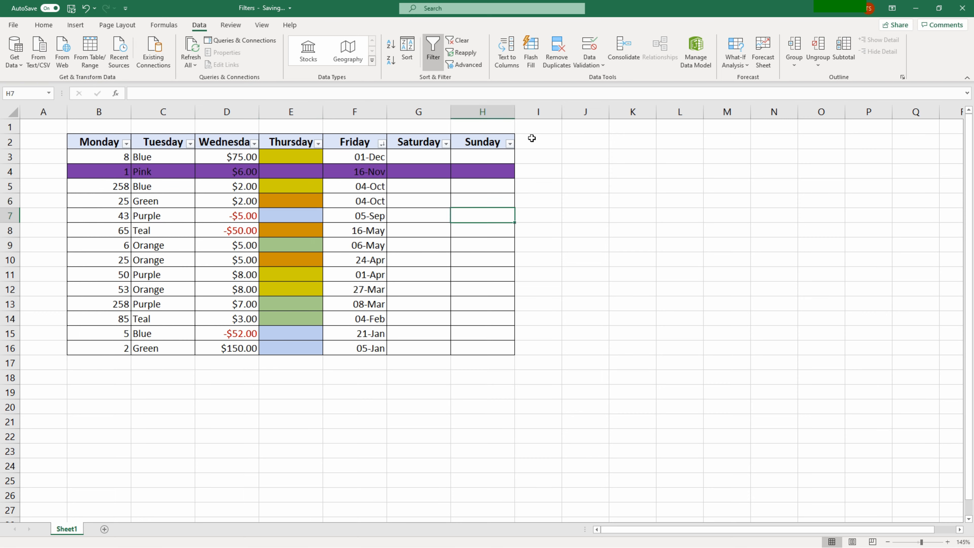
left_click(479, 135)
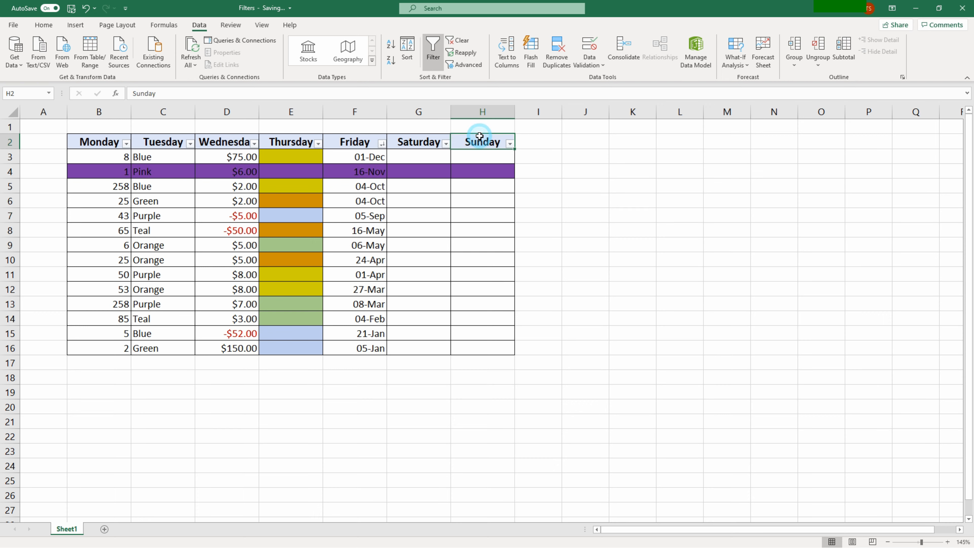
left_click(429, 47)
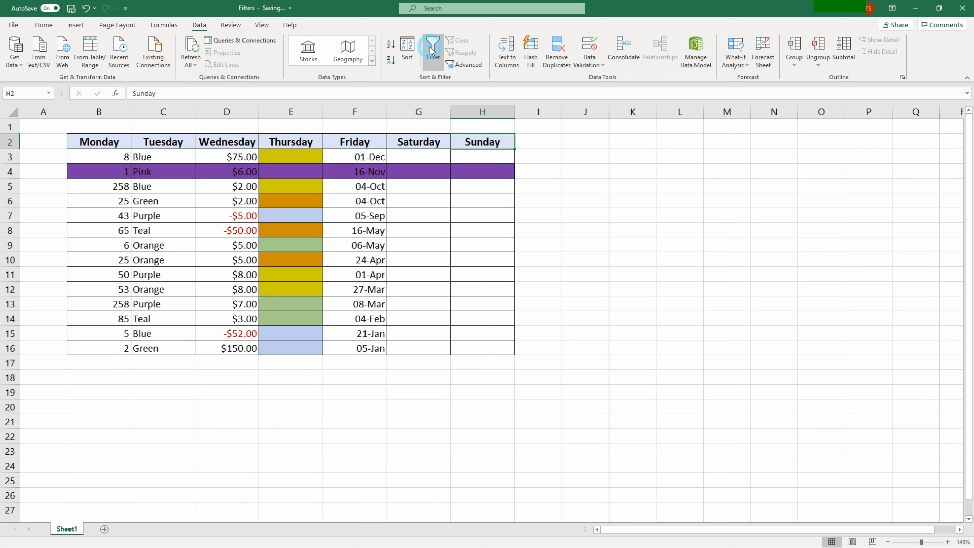